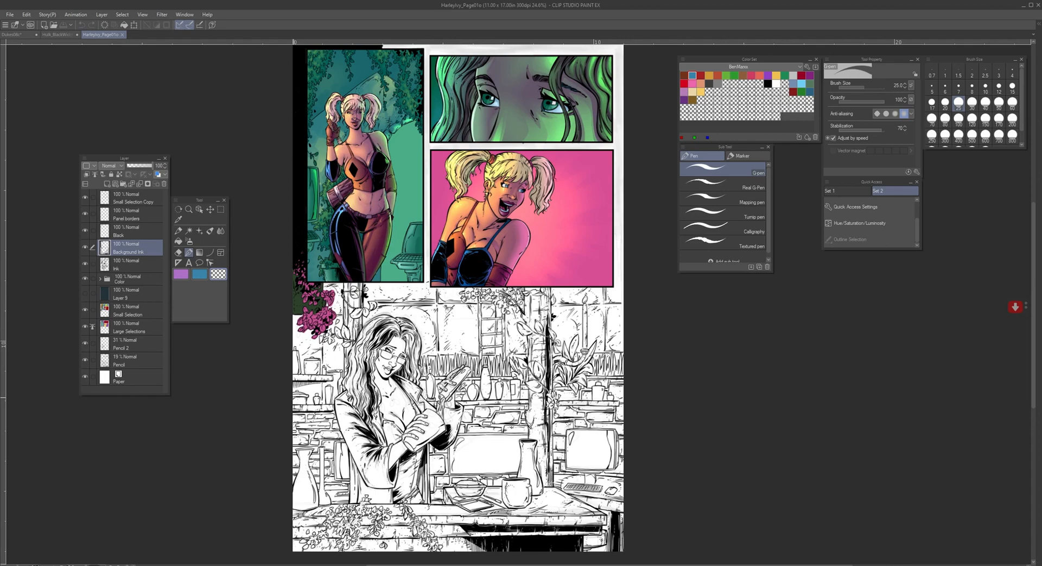
Step: Set the drawing color to black
{"action": "scroll", "coordinate": [347, 377], "scroll_direction": "up", "scroll_amount": 1}
{"action": "scroll", "coordinate": [348, 379], "scroll_direction": "up", "scroll_amount": 2}
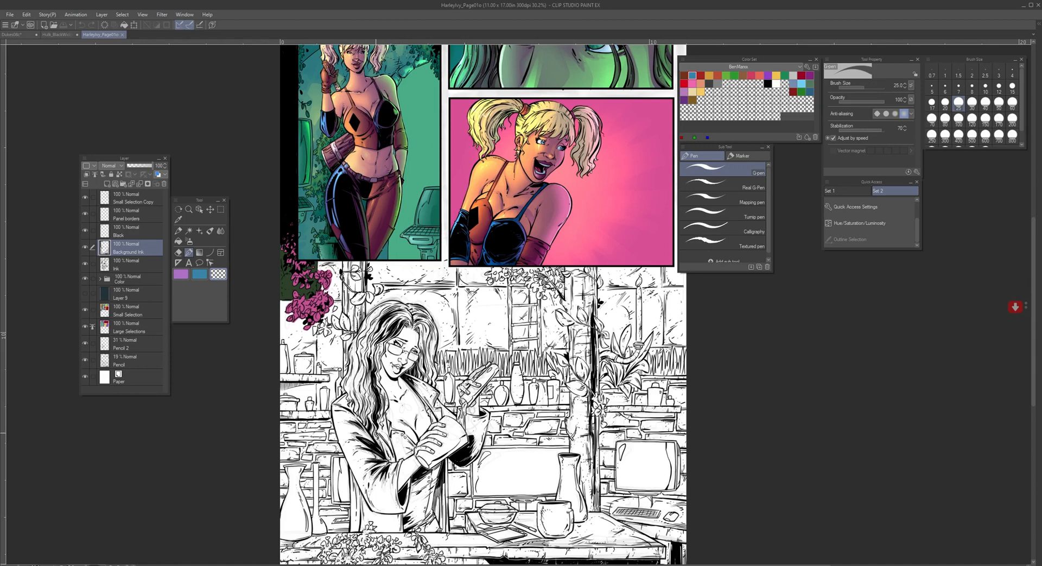
{"action": "left_click", "coordinate": [767, 84]}
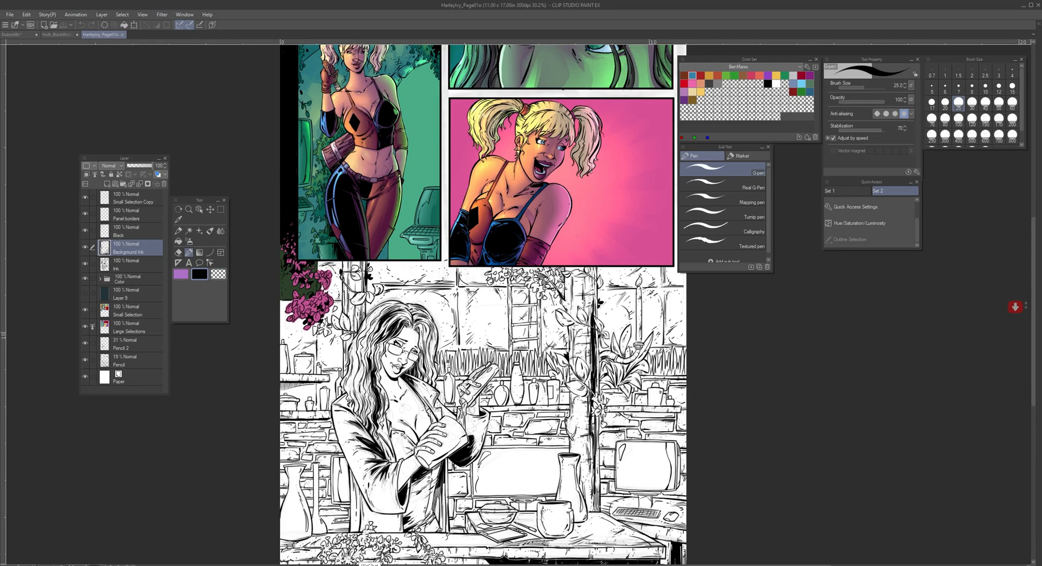
{"action": "right_click", "coordinate": [370, 565]}
{"action": "left_click", "coordinate": [177, 443]}
{"action": "left_click_drag", "start_coordinate": [445, 385], "coordinate": [411, 498]}
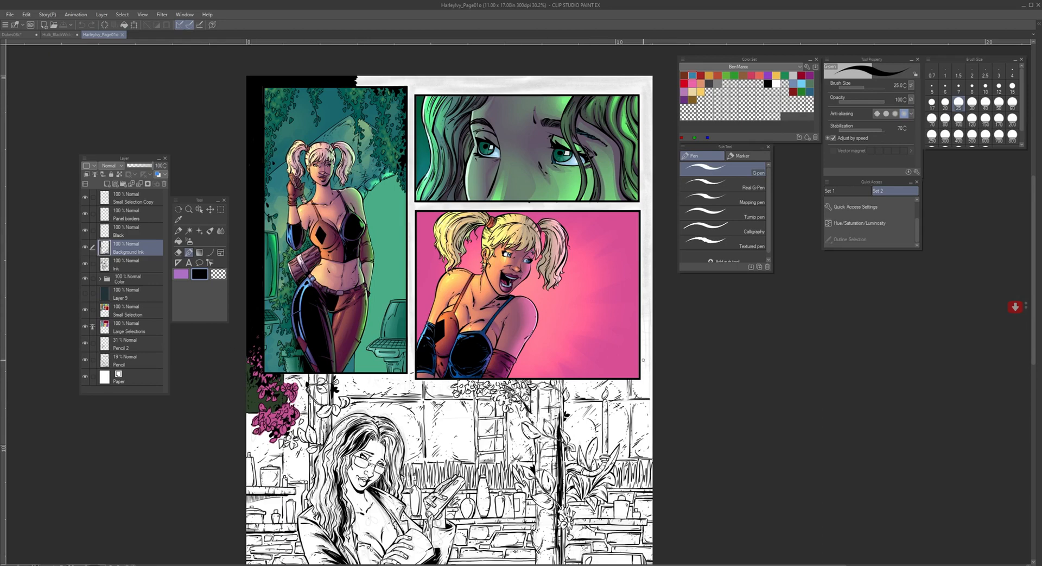
{"action": "left_click_drag", "start_coordinate": [486, 437], "coordinate": [584, 344]}
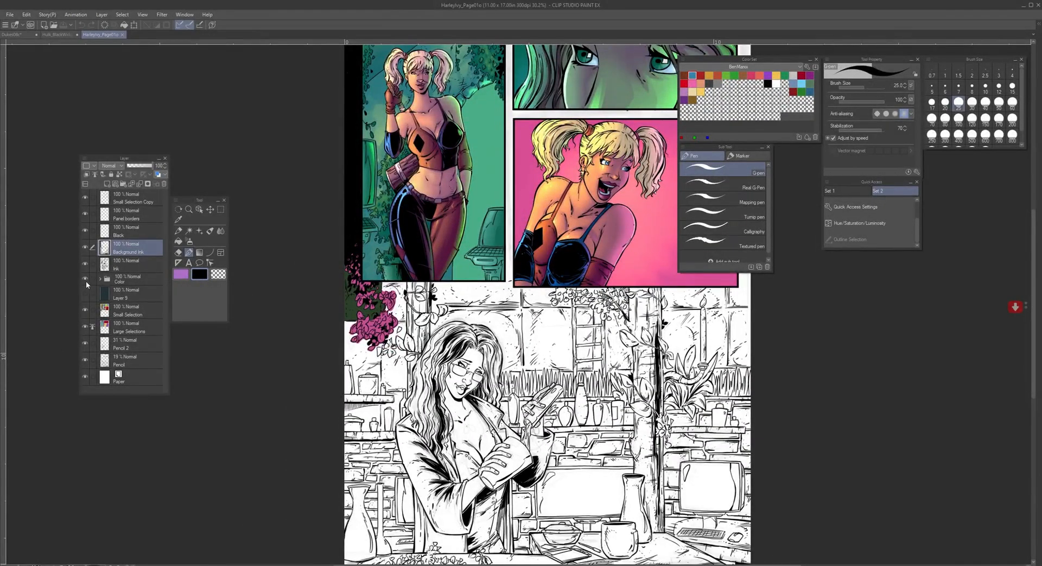
Step: Hide the Color layer folder so the upper panels show their flat selection colors
{"action": "left_click", "coordinate": [85, 279]}
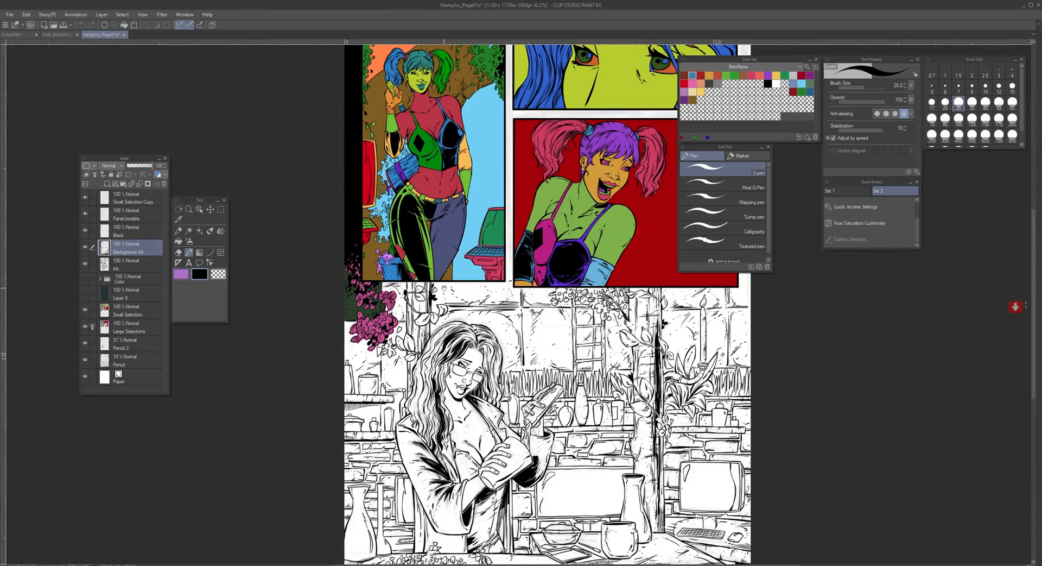
{"action": "left_click_drag", "start_coordinate": [492, 291], "coordinate": [390, 399]}
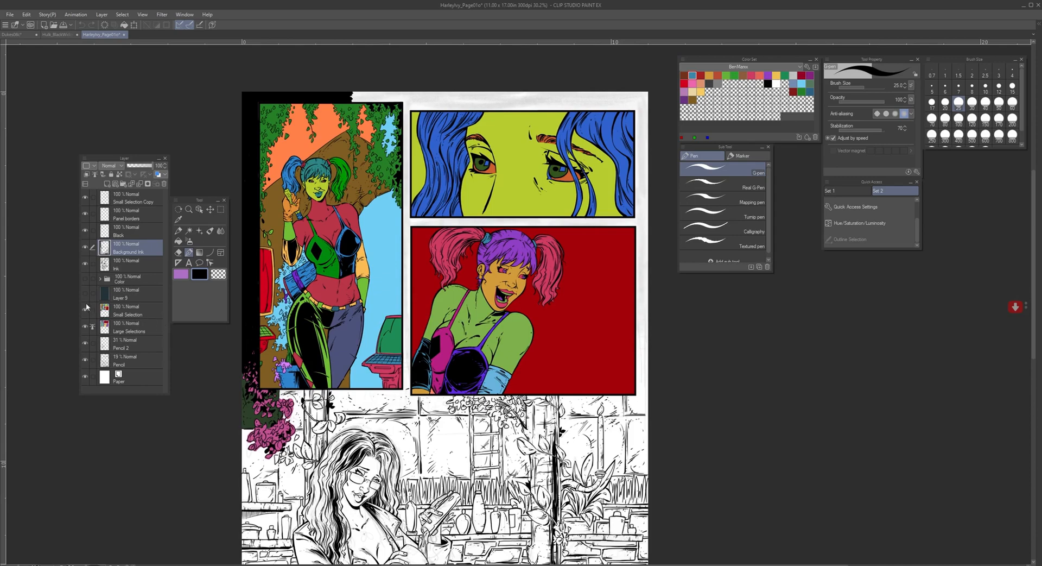
{"action": "left_click", "coordinate": [85, 279]}
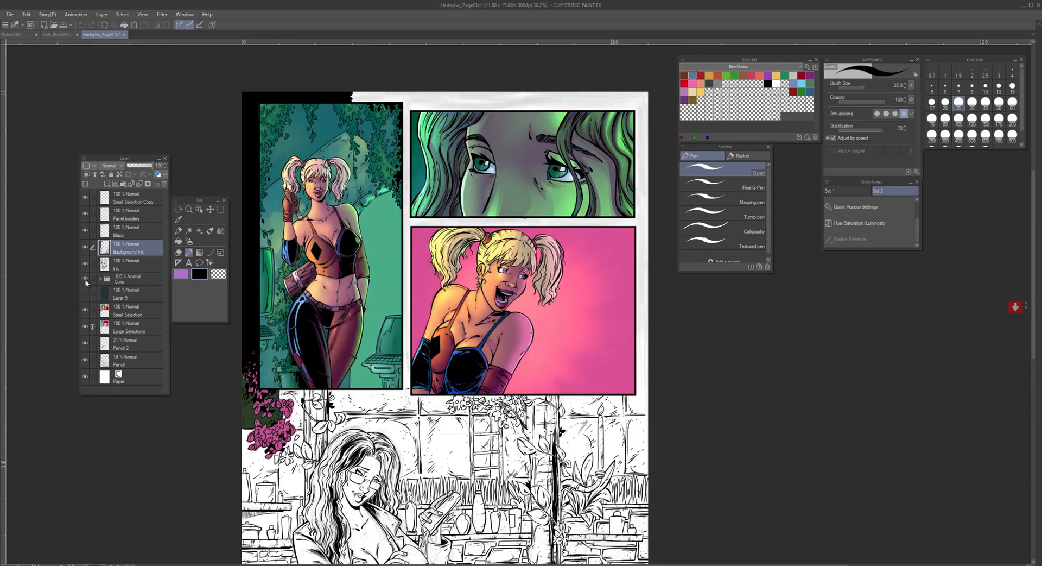
{"action": "left_click", "coordinate": [85, 279]}
{"action": "mouse_move", "coordinate": [389, 378]}
{"action": "left_mouse_down"}
{"action": "mouse_move", "coordinate": [473, 271]}
{"action": "mouse_move", "coordinate": [434, 373]}
{"action": "left_mouse_up"}
{"action": "scroll", "coordinate": [390, 373], "scroll_direction": "up", "scroll_amount": 2}
{"action": "left_click_drag", "start_coordinate": [398, 327], "coordinate": [474, 300]}
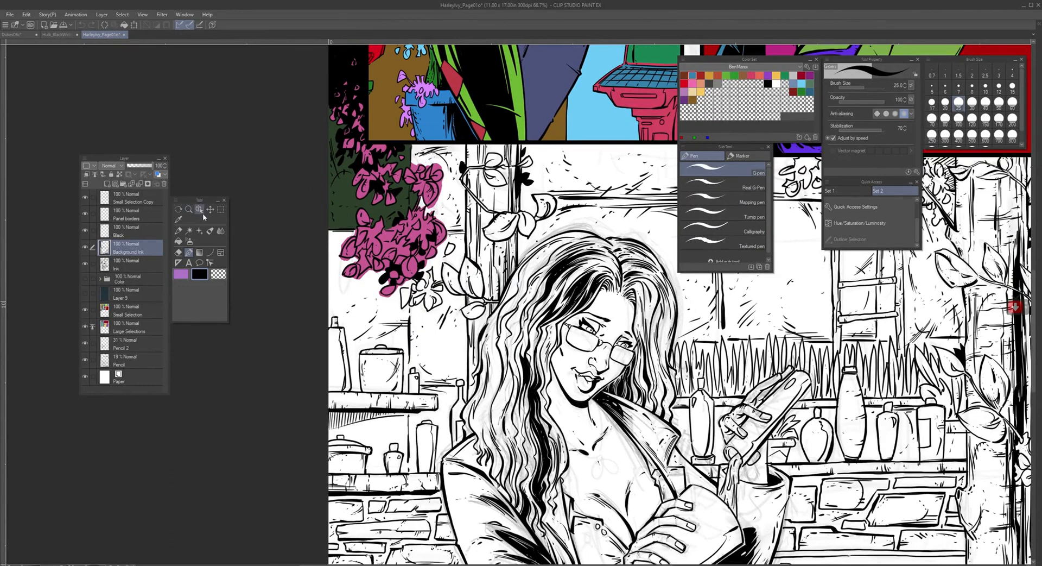
Step: Lasso the wall area behind the shelves and hanging flowers beside the woman, leaving the shelf objects out
{"action": "left_click", "coordinate": [221, 209]}
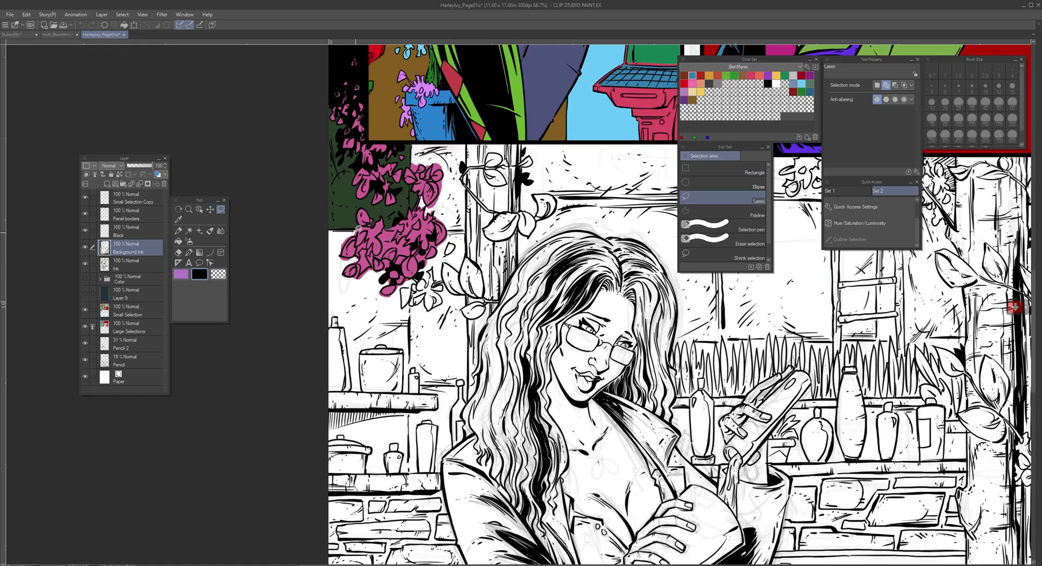
{"action": "left_click_drag", "start_coordinate": [348, 216], "coordinate": [414, 220]}
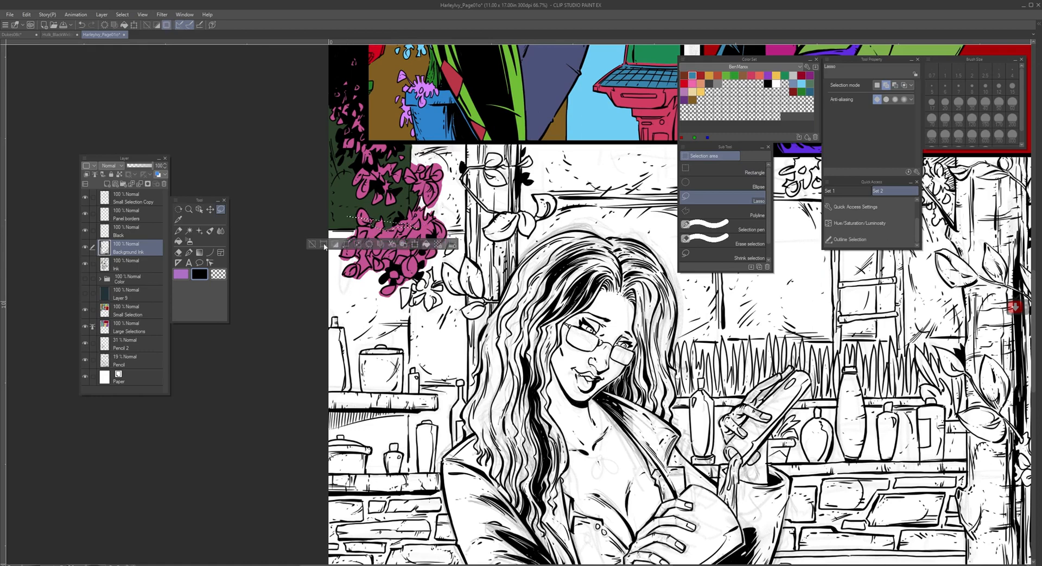
{"action": "key", "text": "ctrl+d"}
{"action": "mouse_move", "coordinate": [393, 150]}
{"action": "left_mouse_down"}
{"action": "mouse_move", "coordinate": [442, 129]}
{"action": "mouse_move", "coordinate": [470, 130]}
{"action": "mouse_move", "coordinate": [472, 253]}
{"action": "mouse_move", "coordinate": [468, 274]}
{"action": "mouse_move", "coordinate": [444, 271]}
{"action": "mouse_move", "coordinate": [474, 313]}
{"action": "mouse_move", "coordinate": [475, 381]}
{"action": "mouse_move", "coordinate": [442, 472]}
{"action": "mouse_move", "coordinate": [435, 447]}
{"action": "mouse_move", "coordinate": [438, 473]}
{"action": "mouse_move", "coordinate": [423, 458]}
{"action": "mouse_move", "coordinate": [420, 470]}
{"action": "mouse_move", "coordinate": [396, 472]}
{"action": "mouse_move", "coordinate": [395, 444]}
{"action": "mouse_move", "coordinate": [389, 472]}
{"action": "mouse_move", "coordinate": [364, 472]}
{"action": "mouse_move", "coordinate": [365, 460]}
{"action": "mouse_move", "coordinate": [365, 475]}
{"action": "mouse_move", "coordinate": [328, 439]}
{"action": "mouse_move", "coordinate": [332, 407]}
{"action": "mouse_move", "coordinate": [429, 399]}
{"action": "mouse_move", "coordinate": [416, 377]}
{"action": "mouse_move", "coordinate": [406, 393]}
{"action": "mouse_move", "coordinate": [386, 358]}
{"action": "mouse_move", "coordinate": [352, 388]}
{"action": "mouse_move", "coordinate": [342, 333]}
{"action": "mouse_move", "coordinate": [320, 321]}
{"action": "mouse_move", "coordinate": [320, 238]}
{"action": "mouse_move", "coordinate": [358, 193]}
{"action": "left_mouse_up"}
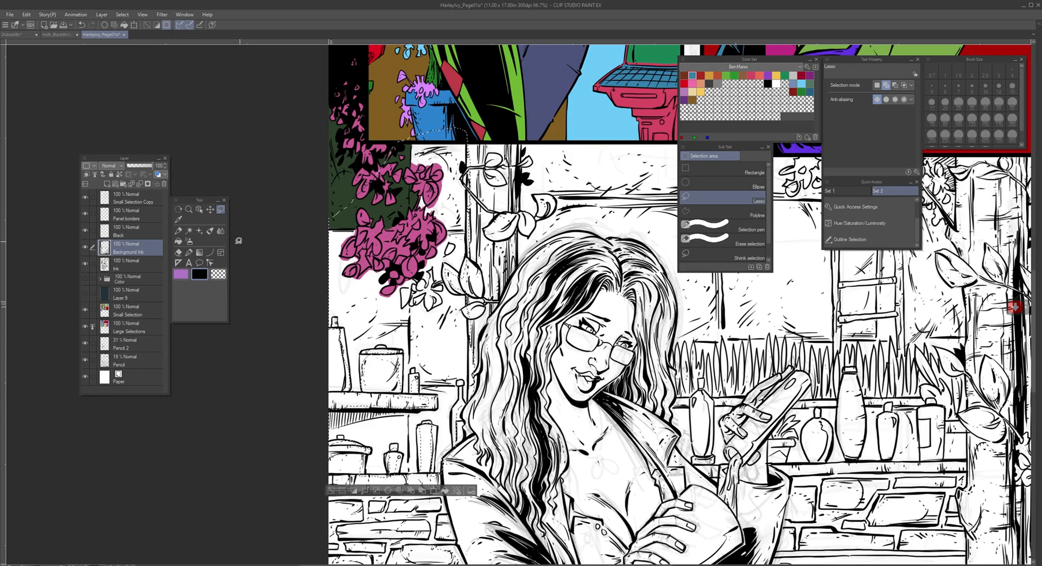
Step: Fill the selected wall area with yellow-orange on the Small Selection layer, and deselect it
{"action": "left_click", "coordinate": [701, 91]}
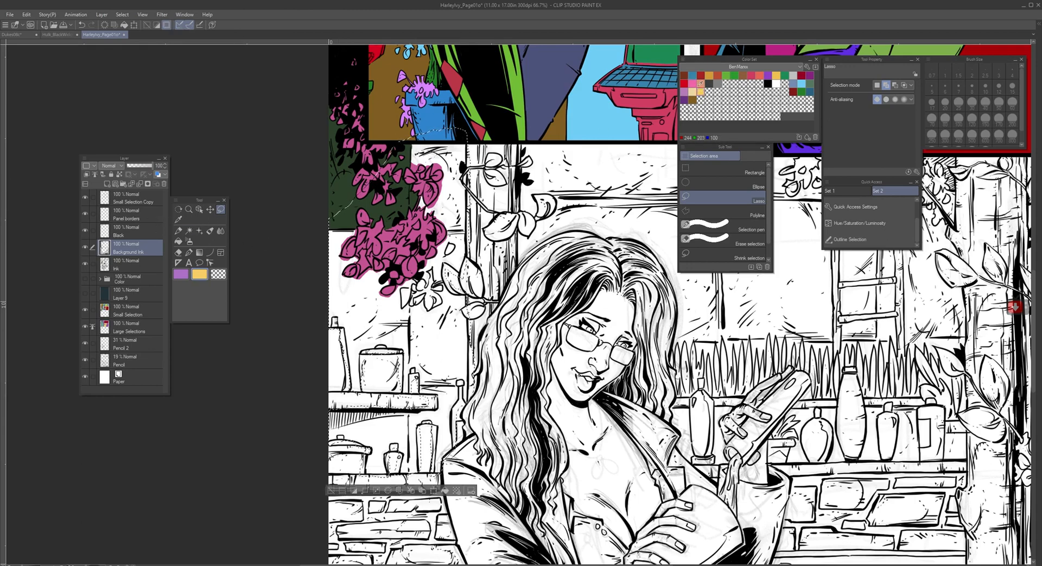
{"action": "key", "text": "g"}
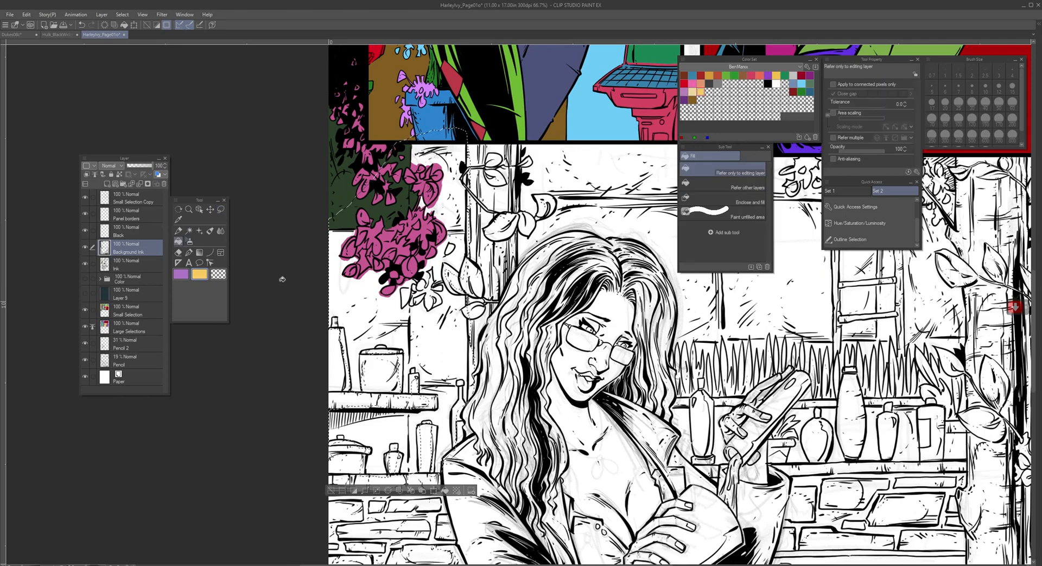
{"action": "left_click", "coordinate": [347, 312]}
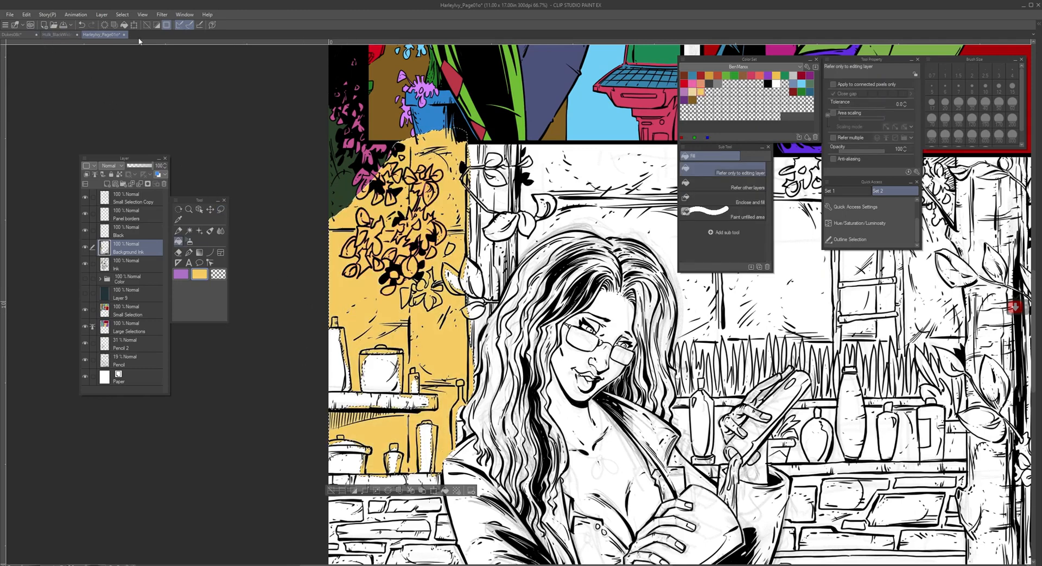
{"action": "left_click", "coordinate": [81, 24]}
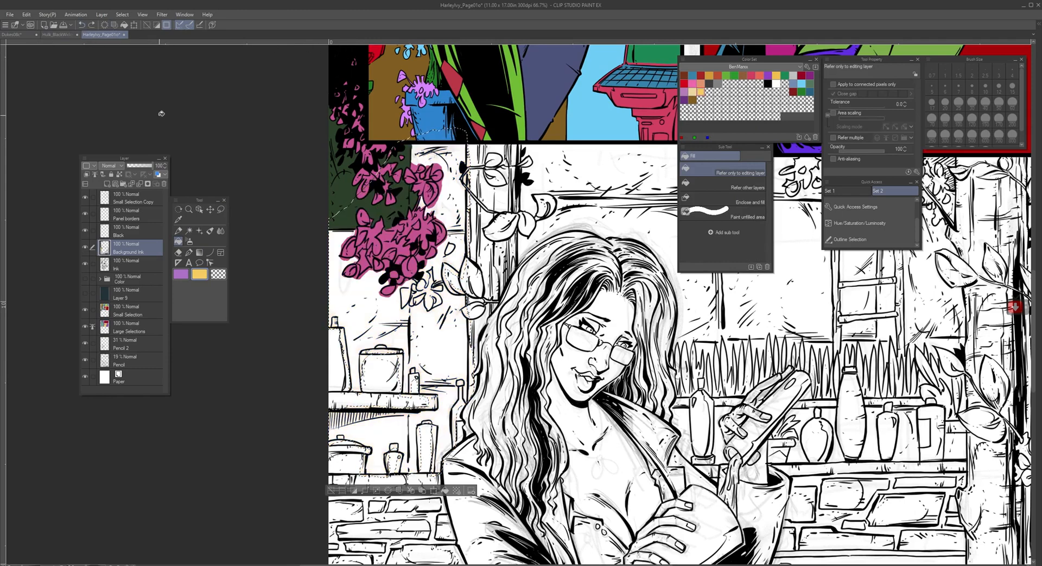
{"action": "left_click", "coordinate": [130, 313]}
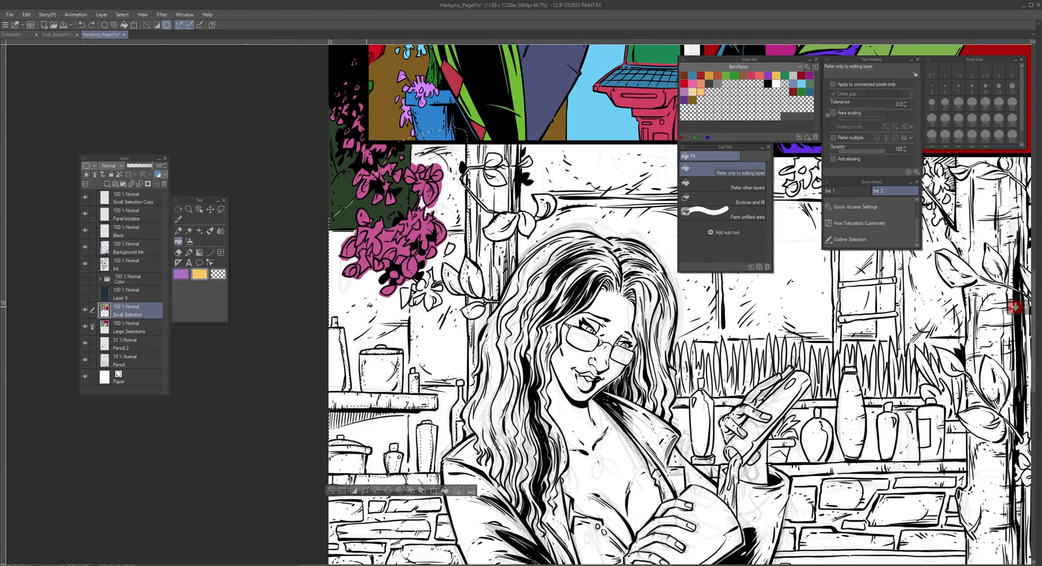
{"action": "left_click", "coordinate": [385, 308]}
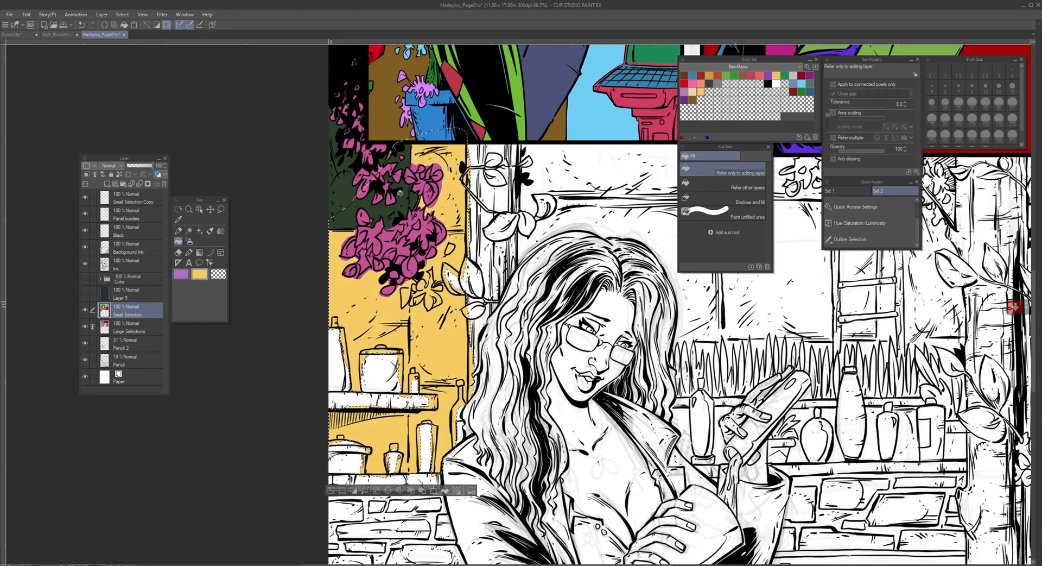
{"action": "left_click", "coordinate": [330, 490]}
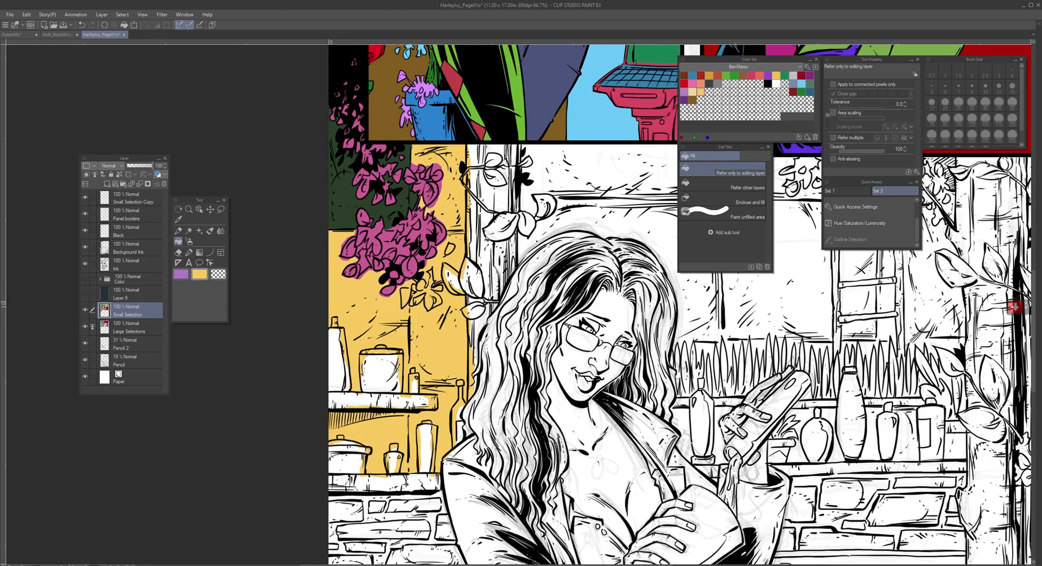
Step: Try selecting the yellow wall area with Auto select referring only to the editing layer, and clear the selection
{"action": "left_click", "coordinate": [188, 230]}
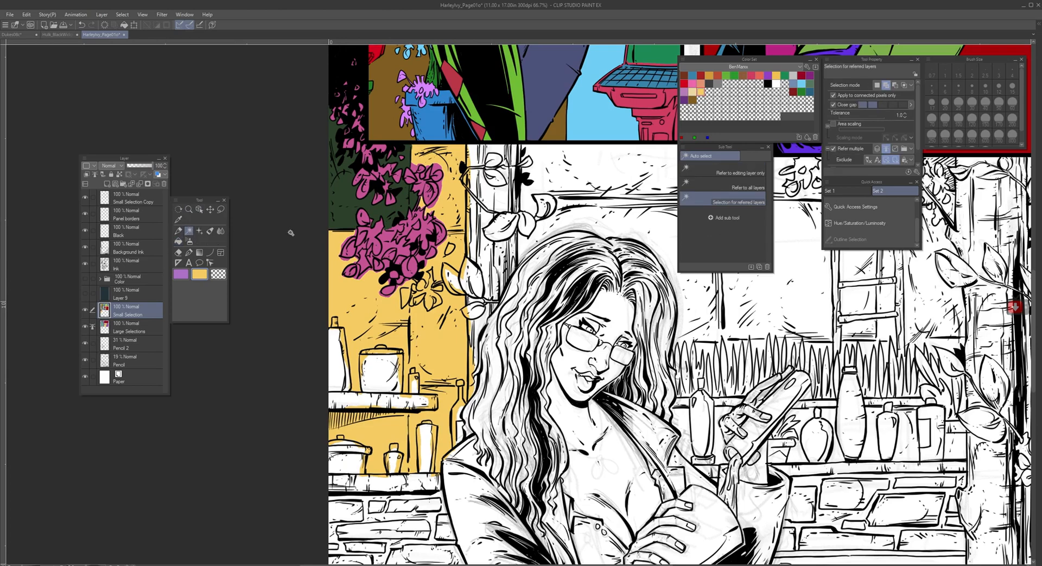
{"action": "left_click", "coordinate": [721, 170]}
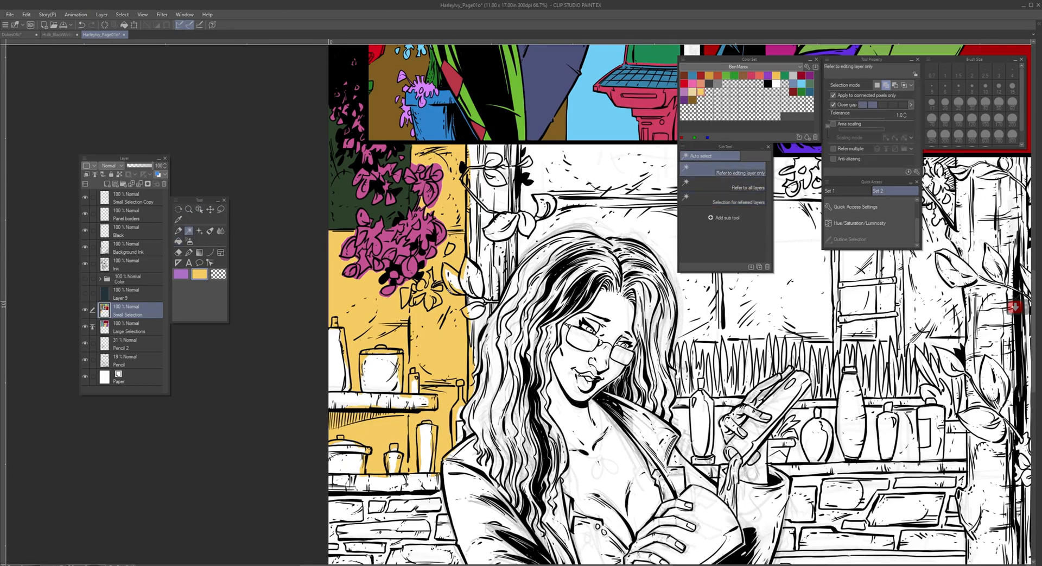
{"action": "left_click", "coordinate": [397, 324]}
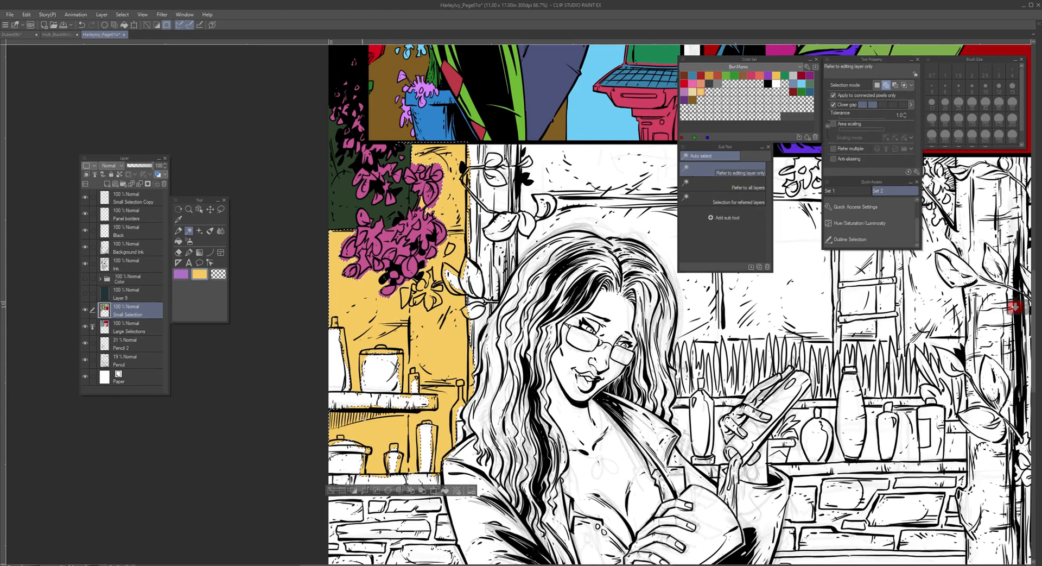
{"action": "key", "text": "ctrl+d"}
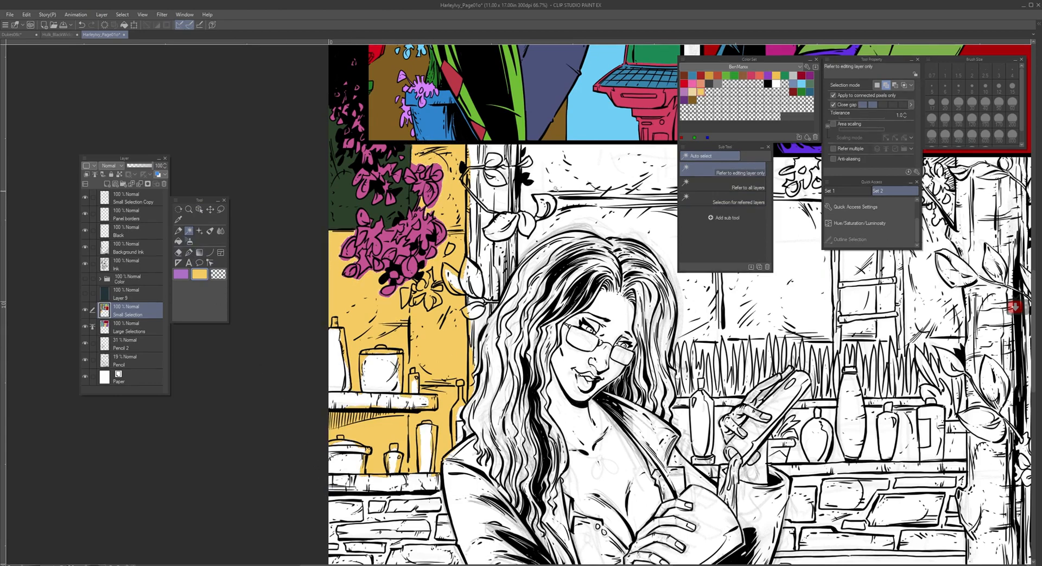
Step: Lasso the tall bottle, jar and small bottle on the upper shelf, fill them with crimson, and deselect
{"action": "left_click", "coordinate": [220, 210]}
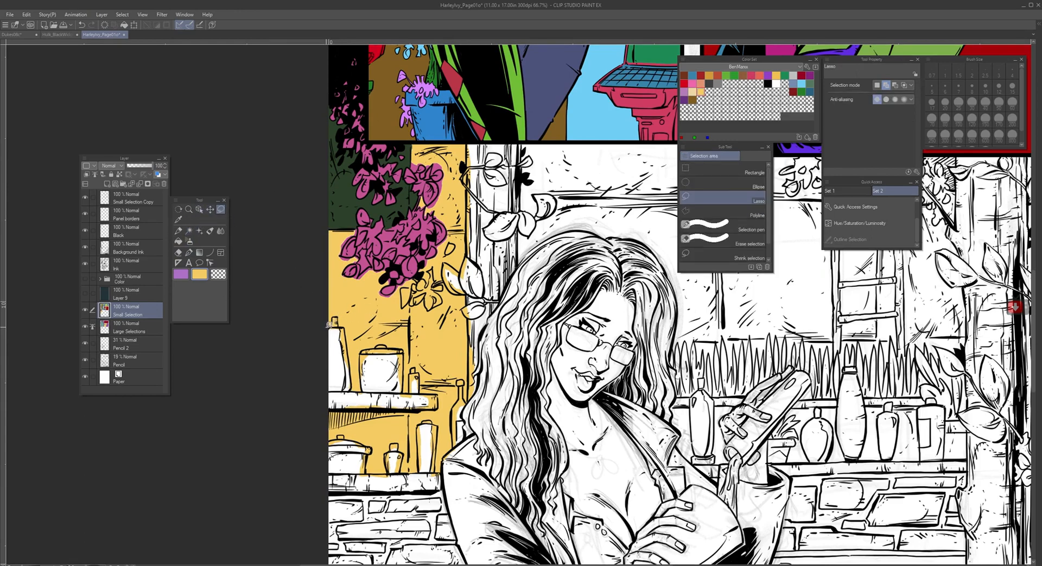
{"action": "mouse_move", "coordinate": [328, 324]}
{"action": "left_mouse_down"}
{"action": "mouse_move", "coordinate": [337, 314]}
{"action": "mouse_move", "coordinate": [351, 337]}
{"action": "mouse_move", "coordinate": [347, 391]}
{"action": "mouse_move", "coordinate": [326, 342]}
{"action": "mouse_move", "coordinate": [405, 348]}
{"action": "mouse_move", "coordinate": [403, 385]}
{"action": "mouse_move", "coordinate": [359, 380]}
{"action": "mouse_move", "coordinate": [362, 350]}
{"action": "left_mouse_up"}
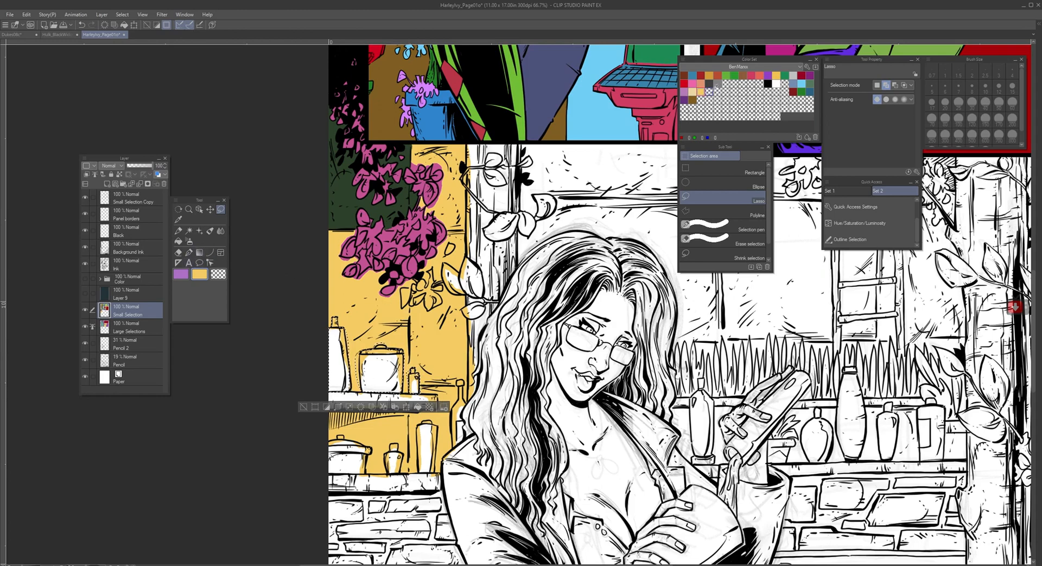
{"action": "left_click", "coordinate": [752, 75]}
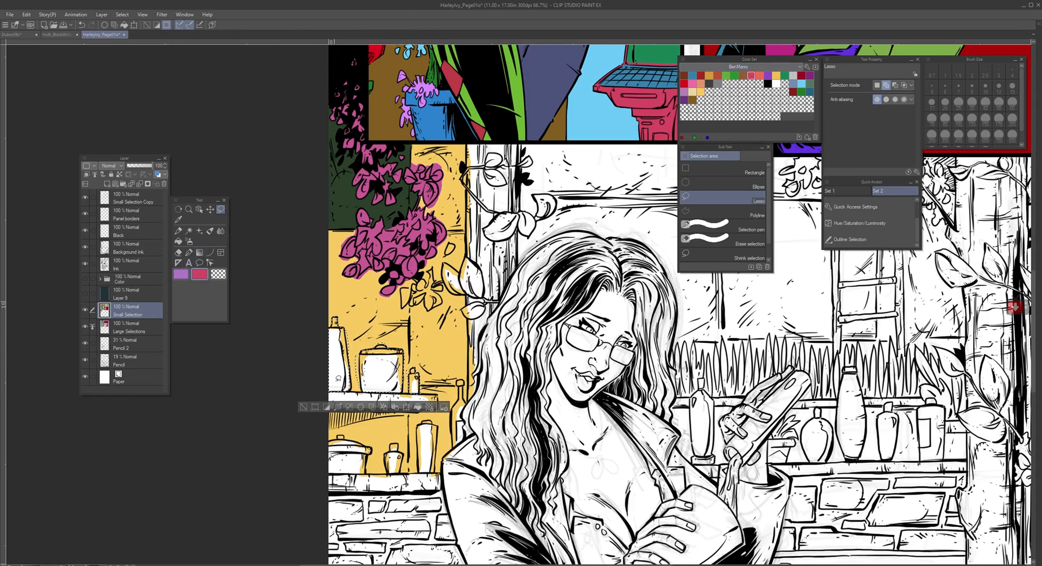
{"action": "left_click", "coordinate": [178, 241]}
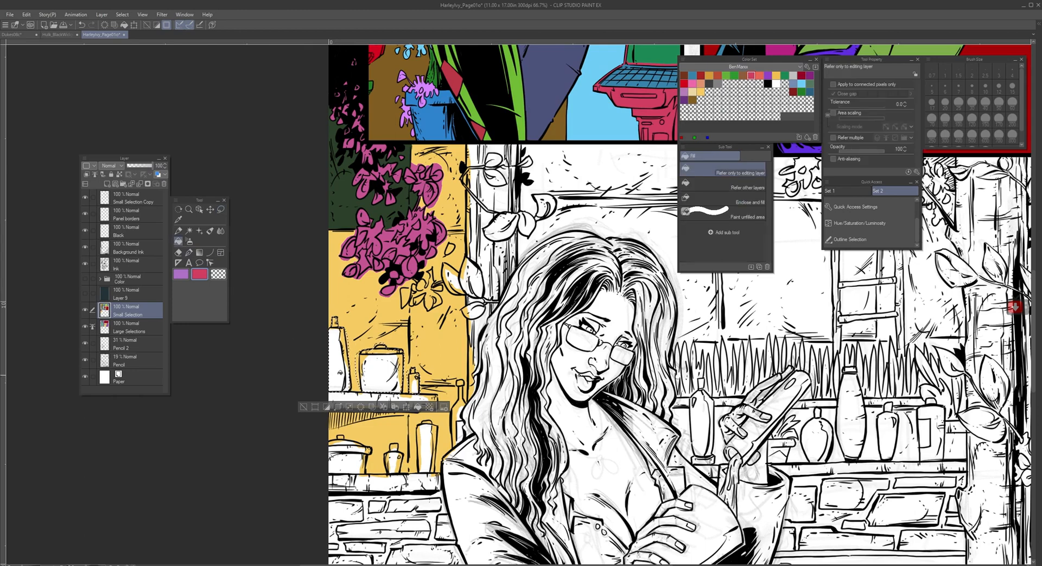
{"action": "left_click", "coordinate": [303, 406]}
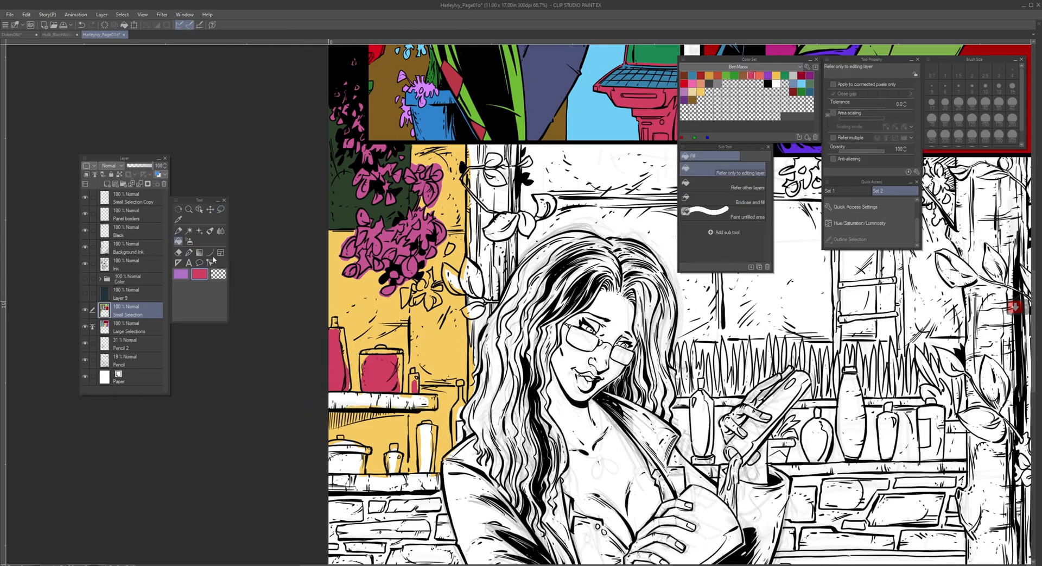
Step: Paint the uncolored edges and lid of the jar and the small bottle crimson using the G-pen at size 17 without anti-aliasing
{"action": "left_click", "coordinate": [189, 253]}
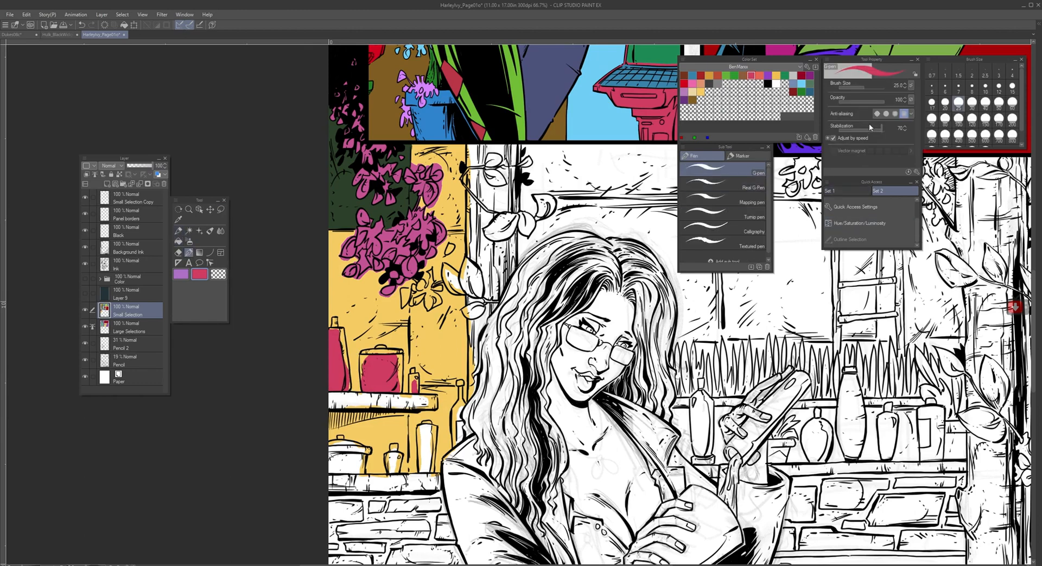
{"action": "left_click", "coordinate": [877, 113]}
{"action": "scroll", "coordinate": [421, 395], "scroll_direction": "up", "scroll_amount": 5}
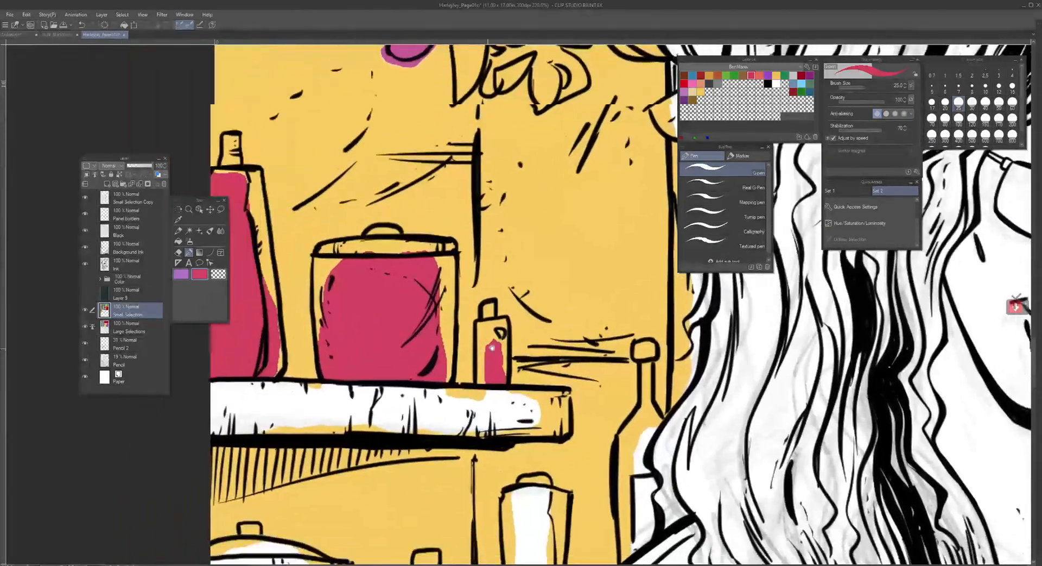
{"action": "left_click_drag", "start_coordinate": [491, 348], "coordinate": [516, 357]}
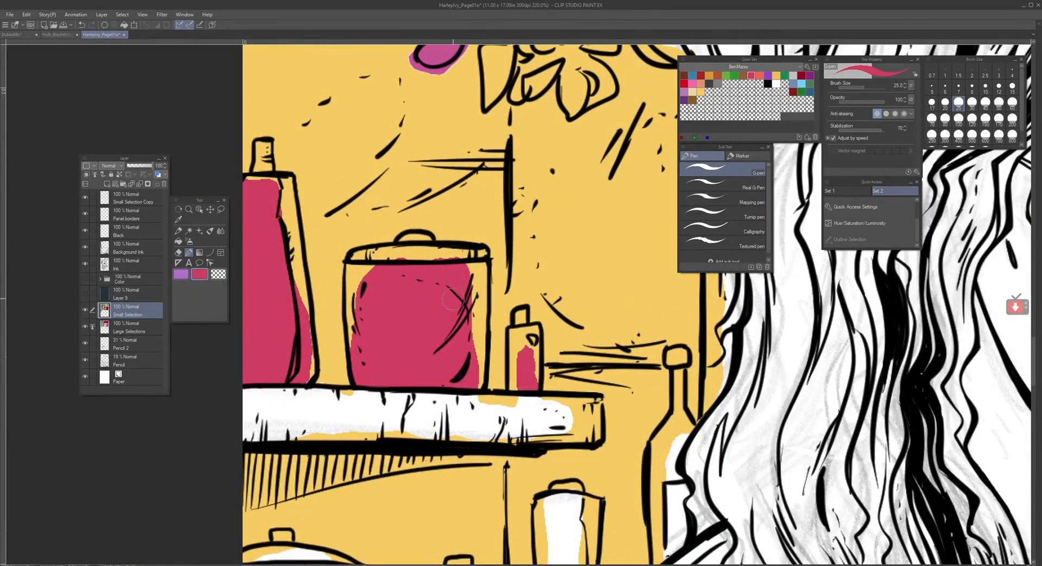
{"action": "key", "text": "bracketleft"}
{"action": "key", "text": "bracketleft"}
{"action": "mouse_move", "coordinate": [469, 266]}
{"action": "left_mouse_down"}
{"action": "mouse_move", "coordinate": [478, 326]}
{"action": "mouse_move", "coordinate": [480, 261]}
{"action": "mouse_move", "coordinate": [485, 275]}
{"action": "mouse_move", "coordinate": [478, 386]}
{"action": "left_mouse_up"}
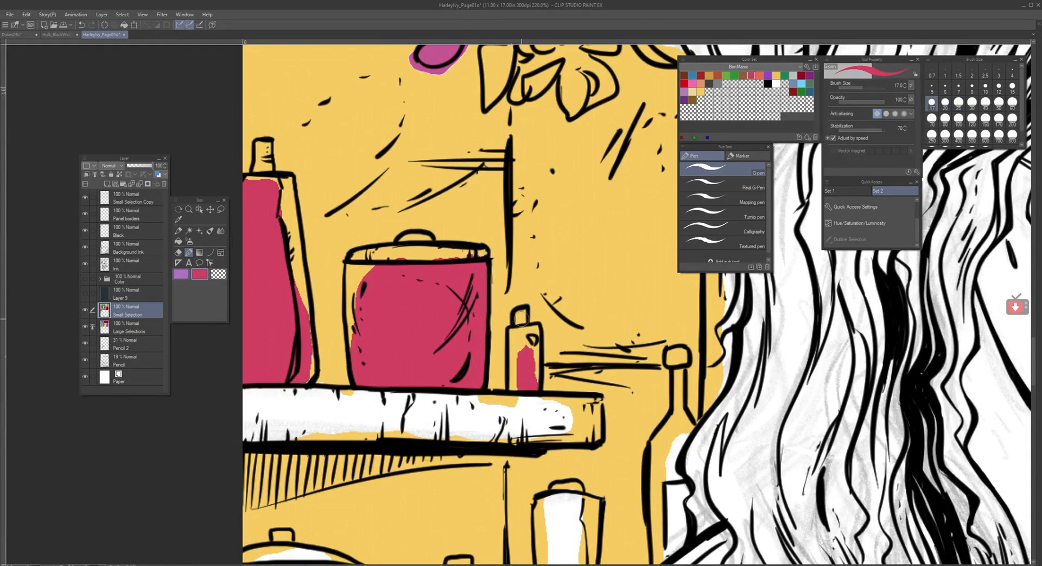
{"action": "mouse_move", "coordinate": [521, 318]}
{"action": "left_mouse_down"}
{"action": "mouse_move", "coordinate": [511, 389]}
{"action": "mouse_move", "coordinate": [521, 385]}
{"action": "mouse_move", "coordinate": [522, 328]}
{"action": "mouse_move", "coordinate": [529, 352]}
{"action": "mouse_move", "coordinate": [525, 329]}
{"action": "mouse_move", "coordinate": [536, 329]}
{"action": "mouse_move", "coordinate": [533, 383]}
{"action": "left_mouse_up"}
{"action": "mouse_move", "coordinate": [461, 263]}
{"action": "left_mouse_down"}
{"action": "mouse_move", "coordinate": [484, 251]}
{"action": "mouse_move", "coordinate": [405, 252]}
{"action": "mouse_move", "coordinate": [468, 254]}
{"action": "mouse_move", "coordinate": [405, 249]}
{"action": "mouse_move", "coordinate": [452, 252]}
{"action": "mouse_move", "coordinate": [414, 246]}
{"action": "mouse_move", "coordinate": [424, 237]}
{"action": "mouse_move", "coordinate": [394, 249]}
{"action": "mouse_move", "coordinate": [401, 235]}
{"action": "mouse_move", "coordinate": [412, 243]}
{"action": "mouse_move", "coordinate": [362, 256]}
{"action": "mouse_move", "coordinate": [419, 250]}
{"action": "mouse_move", "coordinate": [384, 263]}
{"action": "mouse_move", "coordinate": [403, 251]}
{"action": "mouse_move", "coordinate": [353, 261]}
{"action": "mouse_move", "coordinate": [362, 348]}
{"action": "mouse_move", "coordinate": [360, 268]}
{"action": "mouse_move", "coordinate": [370, 289]}
{"action": "left_mouse_up"}
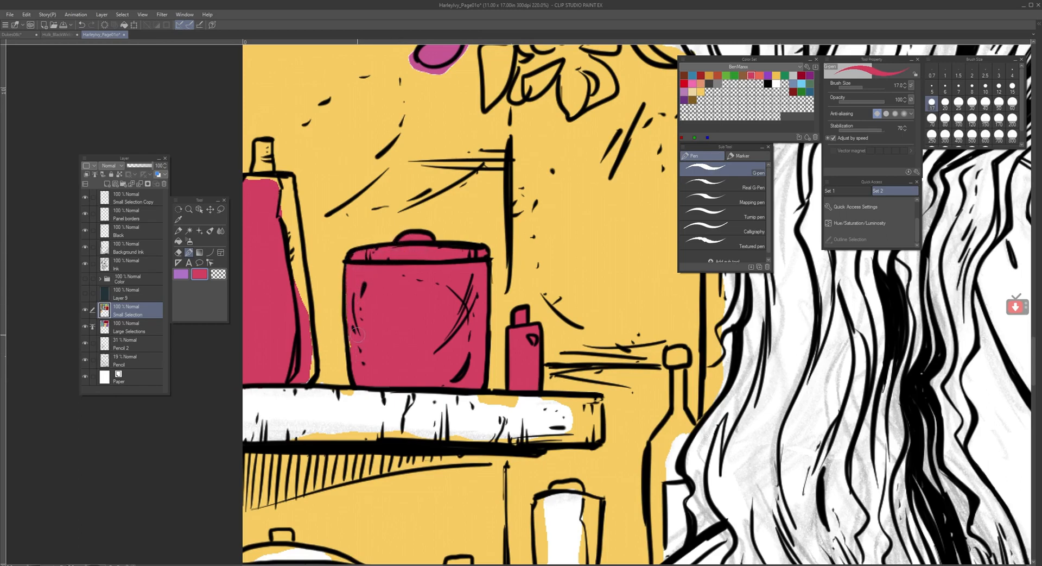
Step: Paint the tall bottle's cap and its uncolored edges crimson up to the ink lines
{"action": "left_click_drag", "start_coordinate": [359, 322], "coordinate": [438, 352]}
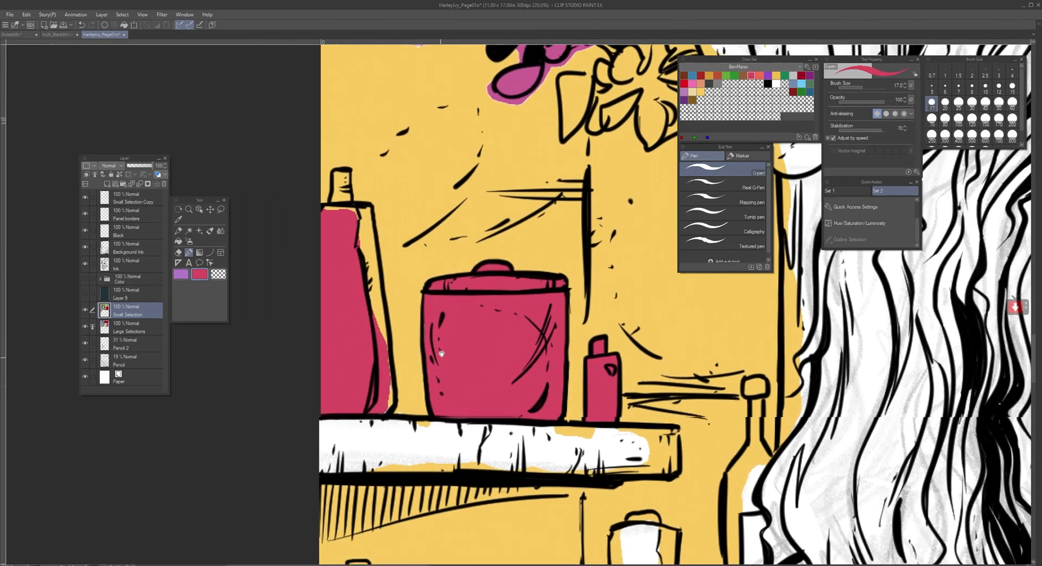
{"action": "mouse_move", "coordinate": [326, 211]}
{"action": "left_mouse_down"}
{"action": "mouse_move", "coordinate": [338, 173]}
{"action": "mouse_move", "coordinate": [332, 181]}
{"action": "mouse_move", "coordinate": [346, 174]}
{"action": "mouse_move", "coordinate": [344, 205]}
{"action": "mouse_move", "coordinate": [365, 207]}
{"action": "mouse_move", "coordinate": [378, 291]}
{"action": "left_mouse_up"}
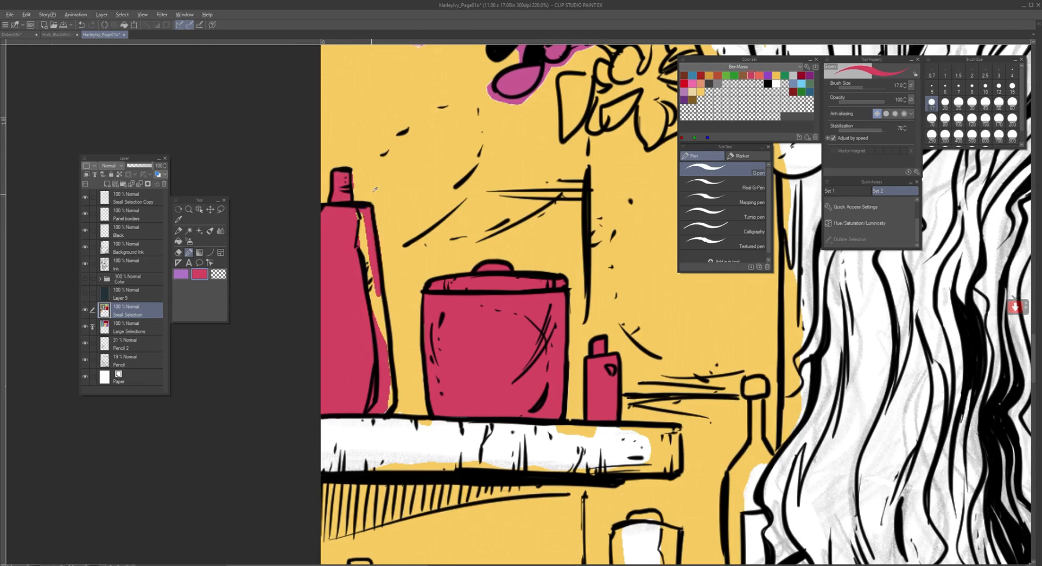
{"action": "left_click", "coordinate": [357, 170], "text": "alt"}
{"action": "mouse_move", "coordinate": [356, 171]}
{"action": "left_mouse_down"}
{"action": "mouse_move", "coordinate": [378, 350]}
{"action": "mouse_move", "coordinate": [372, 274]}
{"action": "mouse_move", "coordinate": [384, 310]}
{"action": "mouse_move", "coordinate": [391, 398]}
{"action": "mouse_move", "coordinate": [387, 373]}
{"action": "mouse_move", "coordinate": [382, 413]}
{"action": "left_mouse_up"}
{"action": "left_click", "coordinate": [357, 218], "text": "alt"}
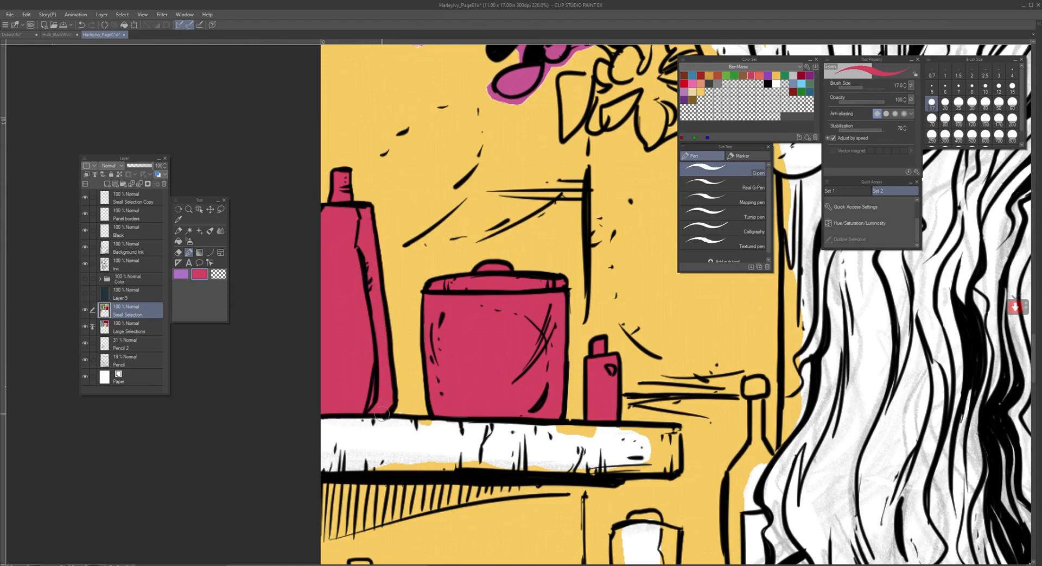
Step: Paint the narrow bottle beside the woman's hair crimson, covering its cap, neck and the visible part of its body
{"action": "left_click", "coordinate": [411, 373], "text": "alt"}
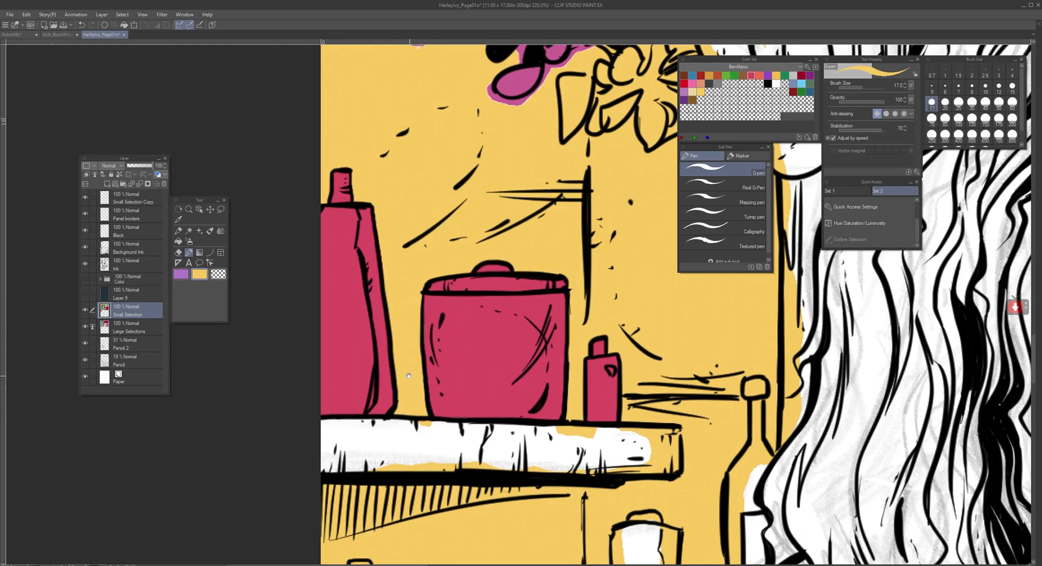
{"action": "left_click_drag", "start_coordinate": [409, 375], "coordinate": [370, 308]}
{"action": "left_click_drag", "start_coordinate": [423, 332], "coordinate": [361, 316]}
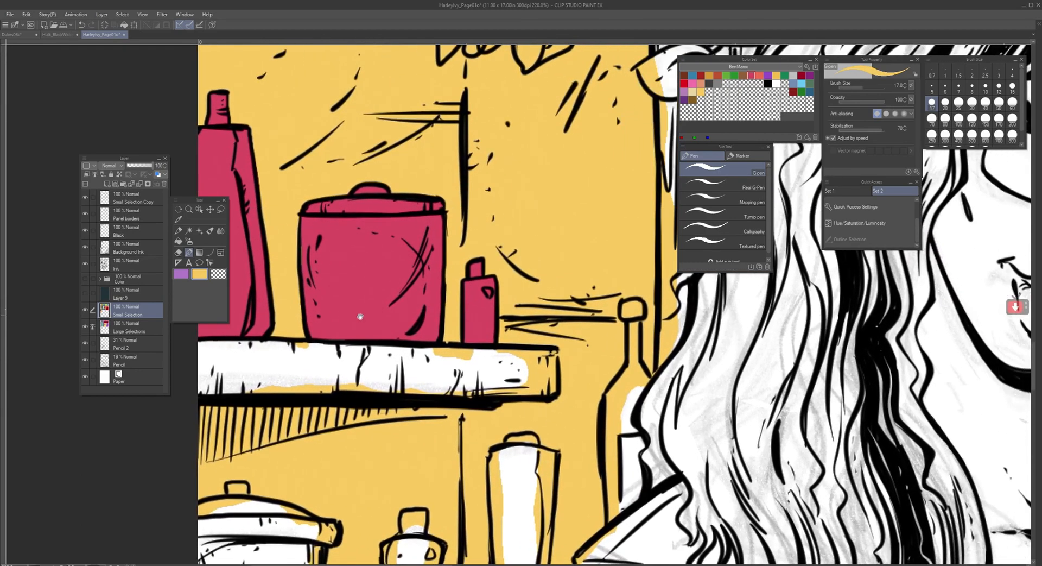
{"action": "left_click", "coordinate": [473, 305], "text": "alt"}
{"action": "left_click_drag", "start_coordinate": [473, 305], "coordinate": [381, 307]}
{"action": "mouse_move", "coordinate": [485, 288]}
{"action": "left_mouse_down"}
{"action": "mouse_move", "coordinate": [471, 296]}
{"action": "mouse_move", "coordinate": [476, 286]}
{"action": "left_mouse_up"}
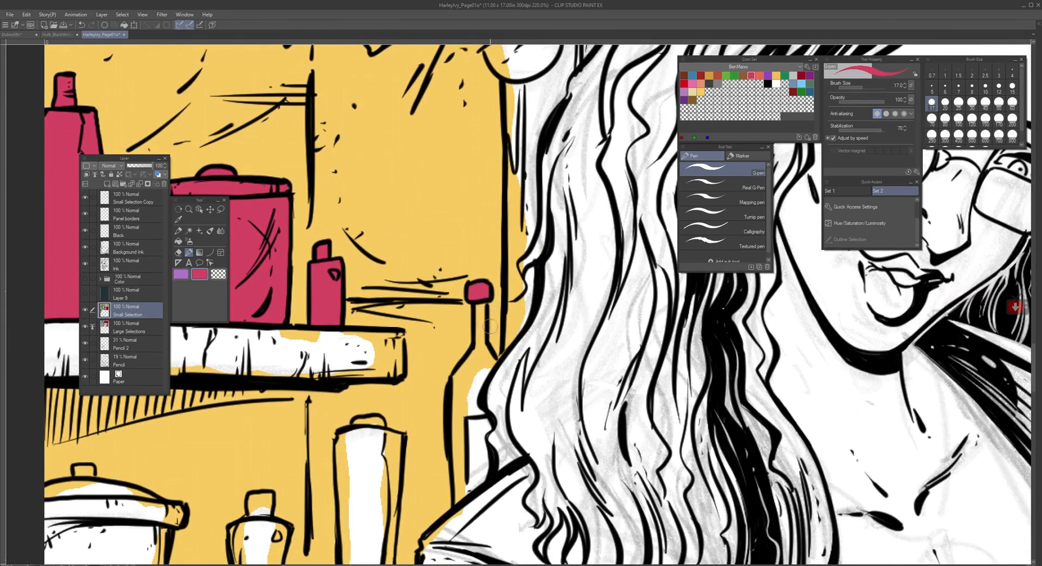
{"action": "mouse_move", "coordinate": [480, 308]}
{"action": "left_mouse_down"}
{"action": "mouse_move", "coordinate": [485, 369]}
{"action": "mouse_move", "coordinate": [482, 345]}
{"action": "mouse_move", "coordinate": [493, 361]}
{"action": "mouse_move", "coordinate": [471, 404]}
{"action": "mouse_move", "coordinate": [482, 413]}
{"action": "mouse_move", "coordinate": [465, 413]}
{"action": "mouse_move", "coordinate": [457, 503]}
{"action": "mouse_move", "coordinate": [457, 380]}
{"action": "mouse_move", "coordinate": [467, 402]}
{"action": "mouse_move", "coordinate": [482, 357]}
{"action": "mouse_move", "coordinate": [464, 382]}
{"action": "mouse_move", "coordinate": [474, 352]}
{"action": "mouse_move", "coordinate": [457, 379]}
{"action": "left_mouse_up"}
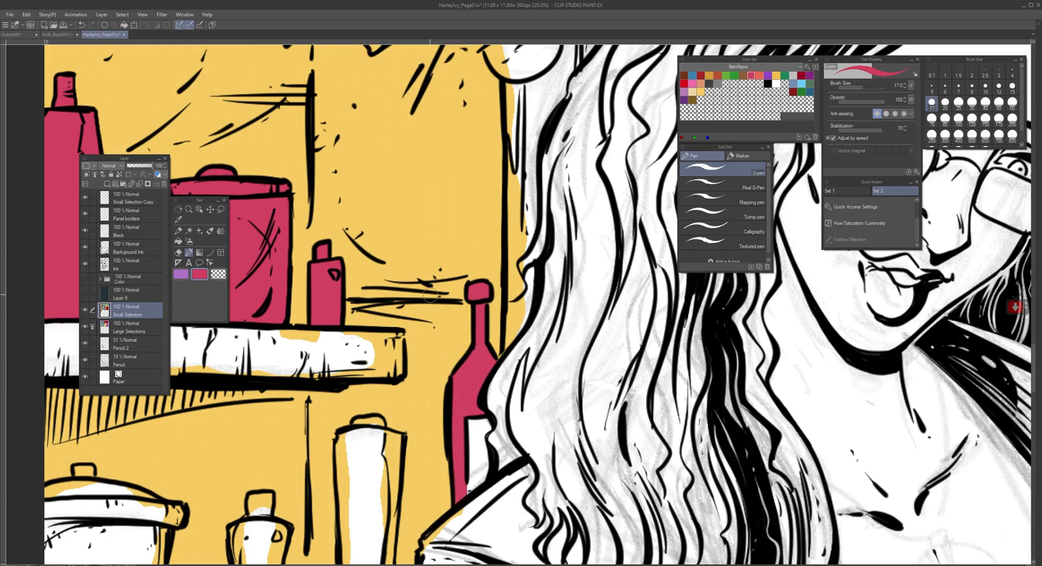
Step: Paint wall yellow over the magenta spilling outside the left petals of the hanging flower cluster, and undo a stray stroke
{"action": "left_click", "coordinate": [484, 264], "text": "alt"}
{"action": "left_click_drag", "start_coordinate": [523, 124], "coordinate": [443, 327]}
{"action": "left_click_drag", "start_coordinate": [510, 234], "coordinate": [483, 281]}
{"action": "key", "text": "ctrl+z"}
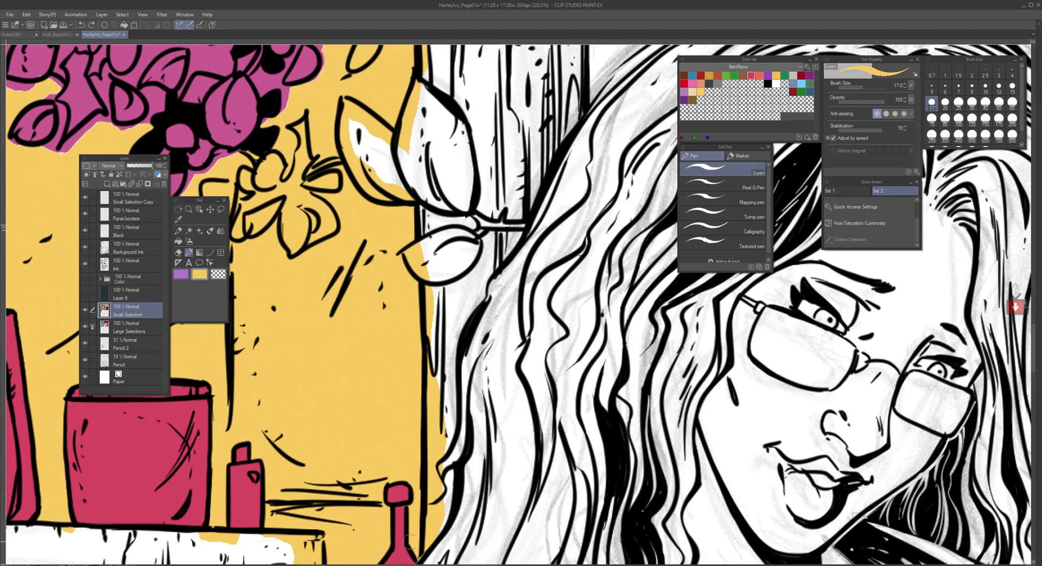
{"action": "left_click_drag", "start_coordinate": [344, 469], "coordinate": [567, 541]}
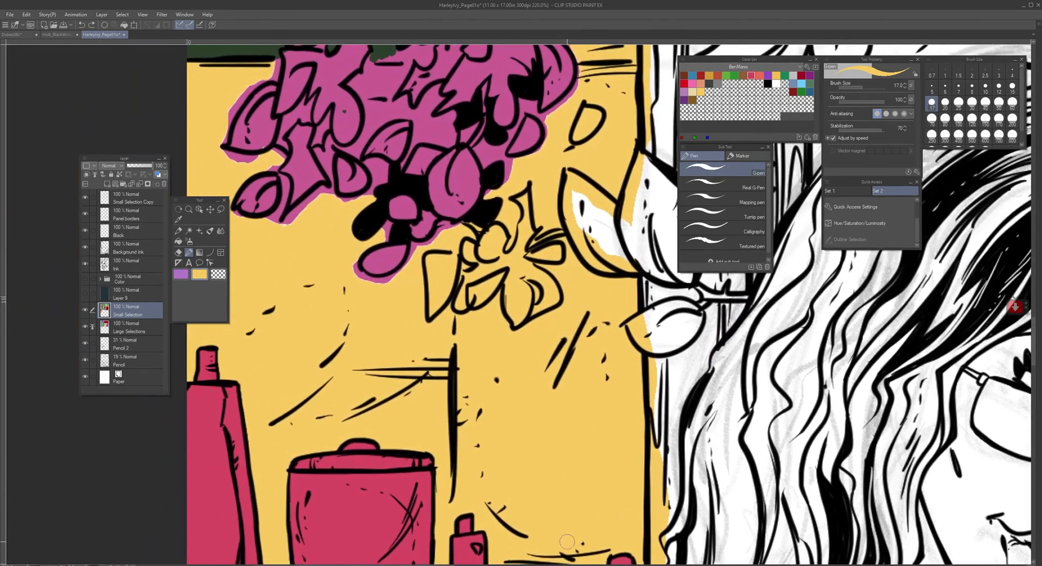
{"action": "scroll", "coordinate": [532, 489], "scroll_direction": "down", "scroll_amount": 2}
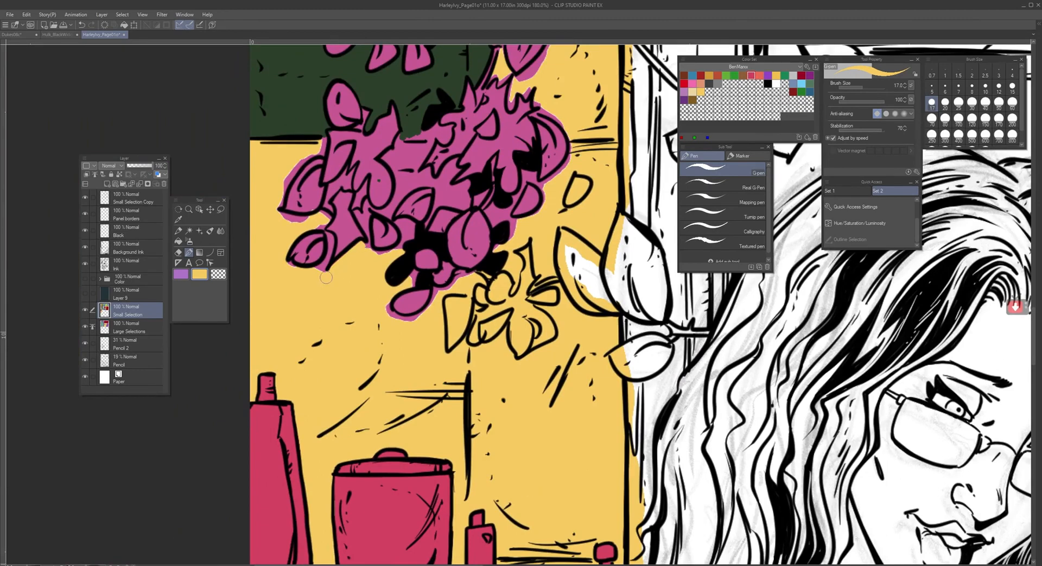
{"action": "mouse_move", "coordinate": [332, 241]}
{"action": "left_mouse_down"}
{"action": "mouse_move", "coordinate": [328, 233]}
{"action": "mouse_move", "coordinate": [334, 241]}
{"action": "mouse_move", "coordinate": [316, 269]}
{"action": "mouse_move", "coordinate": [288, 264]}
{"action": "left_mouse_up"}
{"action": "mouse_move", "coordinate": [311, 229]}
{"action": "left_mouse_down"}
{"action": "mouse_move", "coordinate": [327, 222]}
{"action": "mouse_move", "coordinate": [328, 234]}
{"action": "mouse_move", "coordinate": [319, 213]}
{"action": "mouse_move", "coordinate": [290, 222]}
{"action": "mouse_move", "coordinate": [274, 214]}
{"action": "mouse_move", "coordinate": [291, 171]}
{"action": "mouse_move", "coordinate": [323, 139]}
{"action": "left_mouse_up"}
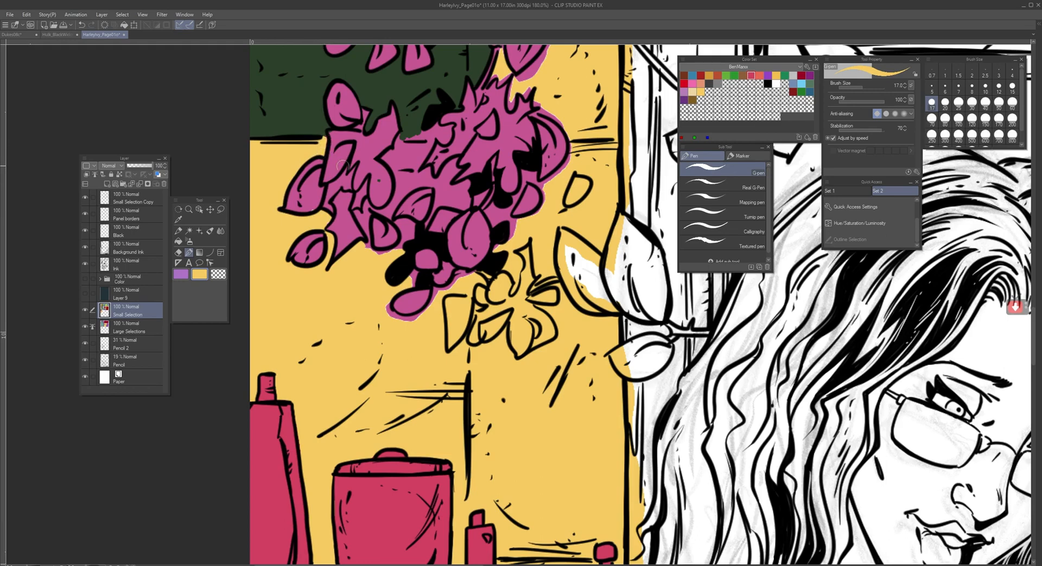
Step: Paint the gaps between the left and right blossoms wall yellow, and restore the dark green area's lower edge between them
{"action": "left_click", "coordinate": [322, 201], "text": "alt"}
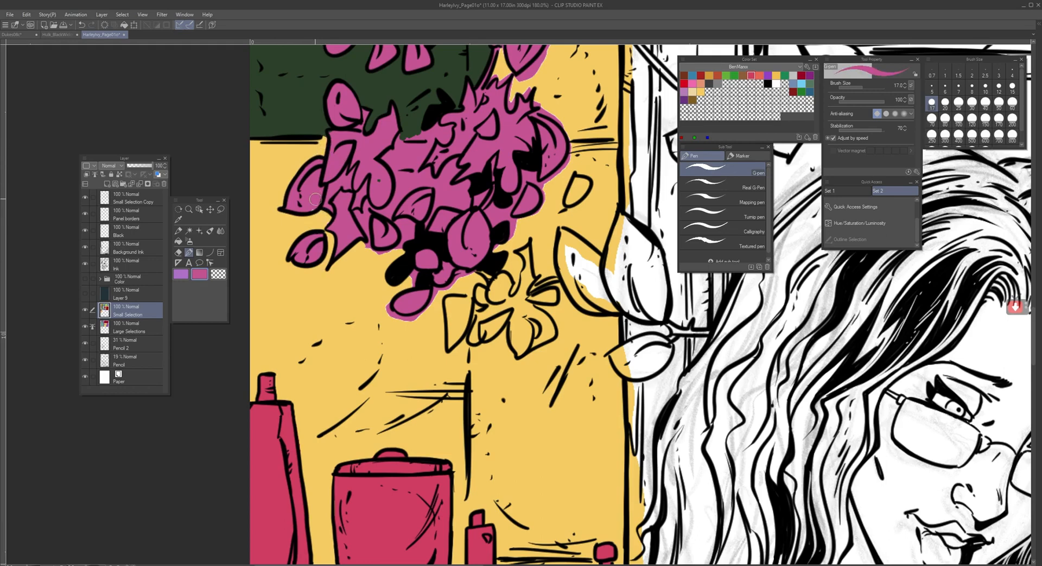
{"action": "left_click", "coordinate": [351, 262], "text": "alt"}
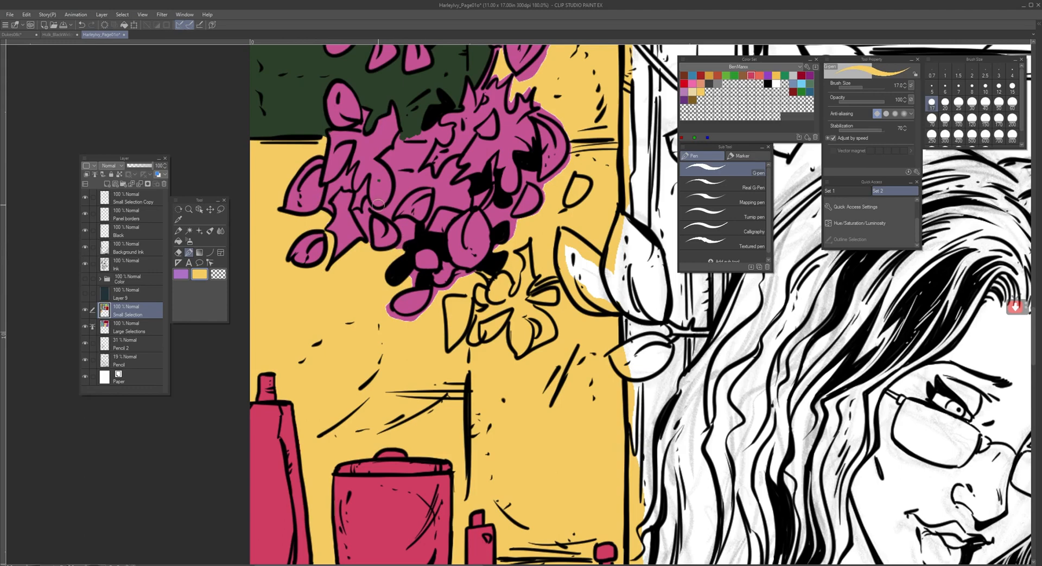
{"action": "left_click", "coordinate": [378, 168], "text": "alt"}
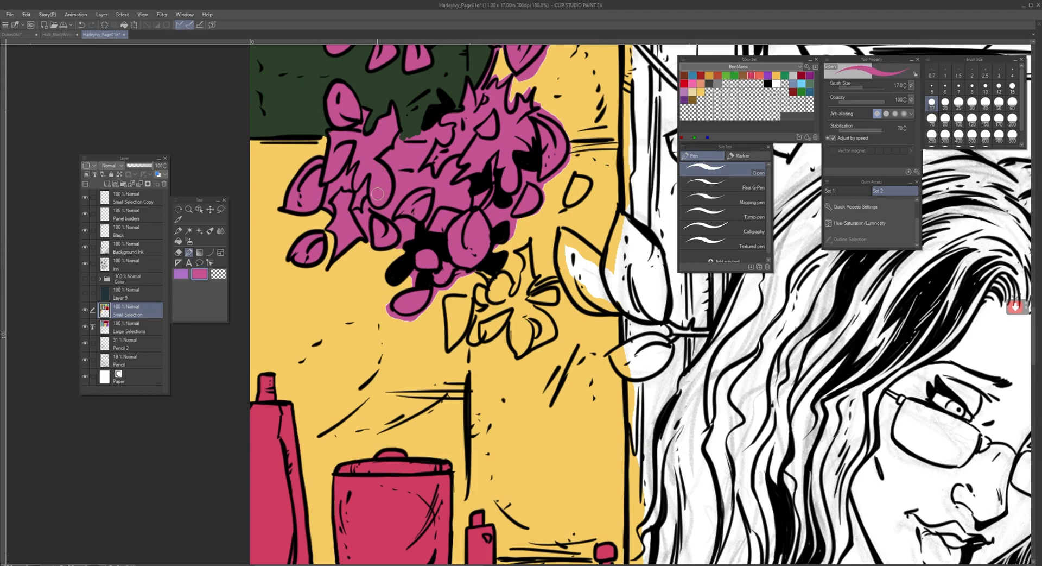
{"action": "left_click", "coordinate": [368, 247], "text": "alt"}
{"action": "mouse_move", "coordinate": [369, 246]}
{"action": "left_mouse_down"}
{"action": "mouse_move", "coordinate": [368, 213]}
{"action": "mouse_move", "coordinate": [367, 236]}
{"action": "mouse_move", "coordinate": [357, 211]}
{"action": "mouse_move", "coordinate": [367, 221]}
{"action": "mouse_move", "coordinate": [366, 198]}
{"action": "mouse_move", "coordinate": [392, 217]}
{"action": "mouse_move", "coordinate": [404, 188]}
{"action": "mouse_move", "coordinate": [385, 210]}
{"action": "mouse_move", "coordinate": [404, 180]}
{"action": "mouse_move", "coordinate": [393, 208]}
{"action": "mouse_move", "coordinate": [413, 183]}
{"action": "mouse_move", "coordinate": [397, 197]}
{"action": "mouse_move", "coordinate": [430, 180]}
{"action": "mouse_move", "coordinate": [411, 182]}
{"action": "mouse_move", "coordinate": [427, 170]}
{"action": "mouse_move", "coordinate": [436, 182]}
{"action": "mouse_move", "coordinate": [426, 175]}
{"action": "mouse_move", "coordinate": [435, 182]}
{"action": "mouse_move", "coordinate": [456, 160]}
{"action": "mouse_move", "coordinate": [440, 175]}
{"action": "mouse_move", "coordinate": [458, 168]}
{"action": "mouse_move", "coordinate": [444, 186]}
{"action": "mouse_move", "coordinate": [451, 173]}
{"action": "mouse_move", "coordinate": [418, 187]}
{"action": "mouse_move", "coordinate": [439, 184]}
{"action": "mouse_move", "coordinate": [422, 231]}
{"action": "mouse_move", "coordinate": [438, 200]}
{"action": "mouse_move", "coordinate": [467, 205]}
{"action": "mouse_move", "coordinate": [461, 182]}
{"action": "mouse_move", "coordinate": [442, 189]}
{"action": "mouse_move", "coordinate": [441, 202]}
{"action": "mouse_move", "coordinate": [451, 199]}
{"action": "mouse_move", "coordinate": [437, 182]}
{"action": "mouse_move", "coordinate": [414, 163]}
{"action": "mouse_move", "coordinate": [415, 173]}
{"action": "mouse_move", "coordinate": [428, 142]}
{"action": "mouse_move", "coordinate": [421, 163]}
{"action": "mouse_move", "coordinate": [446, 136]}
{"action": "left_mouse_up"}
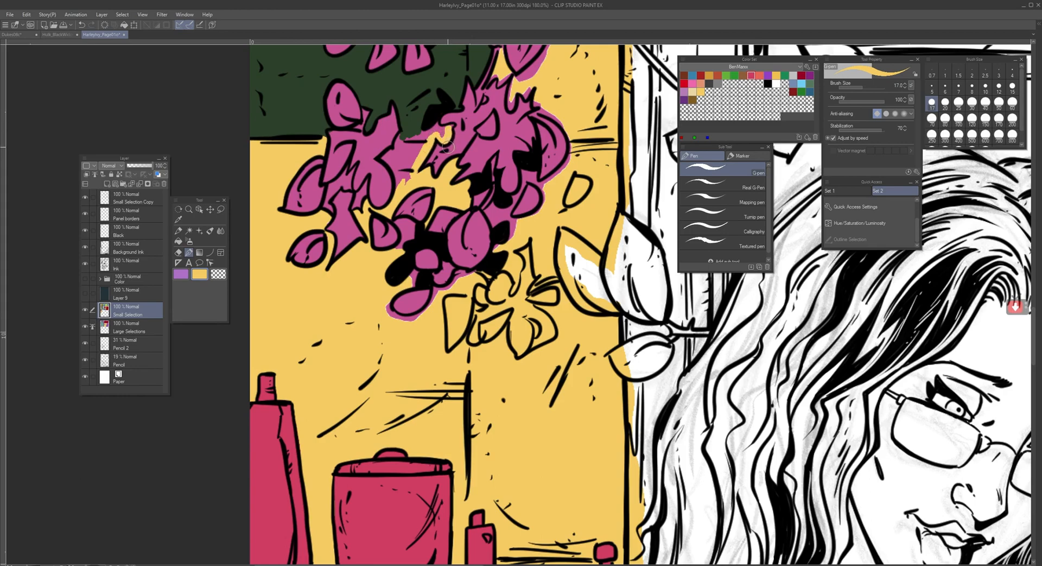
{"action": "mouse_move", "coordinate": [453, 142]}
{"action": "left_mouse_down"}
{"action": "mouse_move", "coordinate": [438, 144]}
{"action": "mouse_move", "coordinate": [437, 120]}
{"action": "mouse_move", "coordinate": [421, 146]}
{"action": "mouse_move", "coordinate": [398, 145]}
{"action": "mouse_move", "coordinate": [383, 158]}
{"action": "mouse_move", "coordinate": [399, 186]}
{"action": "mouse_move", "coordinate": [397, 157]}
{"action": "mouse_move", "coordinate": [409, 149]}
{"action": "mouse_move", "coordinate": [403, 186]}
{"action": "mouse_move", "coordinate": [414, 152]}
{"action": "left_mouse_up"}
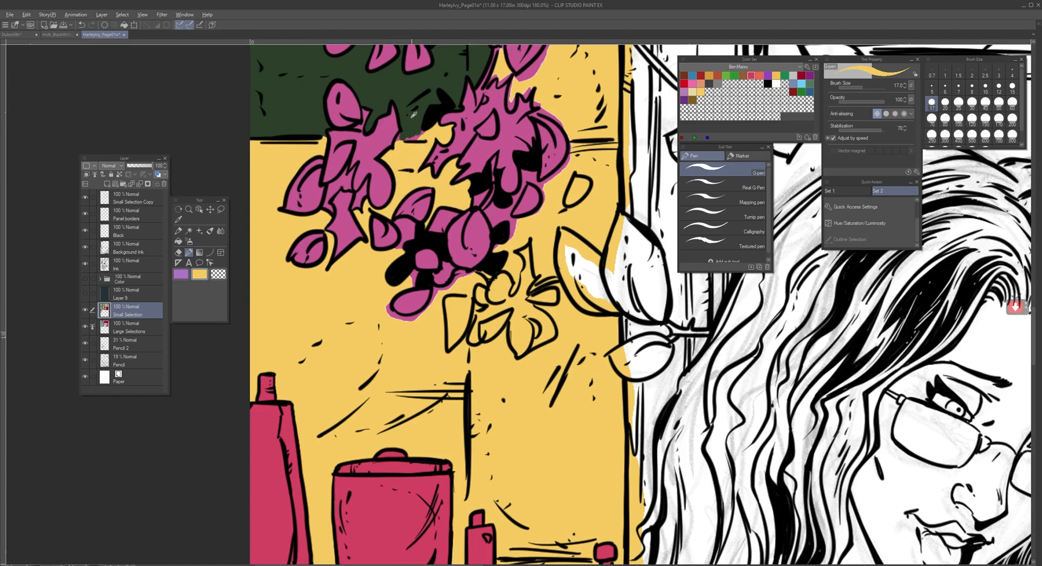
{"action": "left_click", "coordinate": [414, 115], "text": "alt"}
{"action": "mouse_move", "coordinate": [405, 137]}
{"action": "left_mouse_down"}
{"action": "mouse_move", "coordinate": [444, 140]}
{"action": "mouse_move", "coordinate": [453, 125]}
{"action": "mouse_move", "coordinate": [429, 131]}
{"action": "mouse_move", "coordinate": [441, 132]}
{"action": "left_mouse_up"}
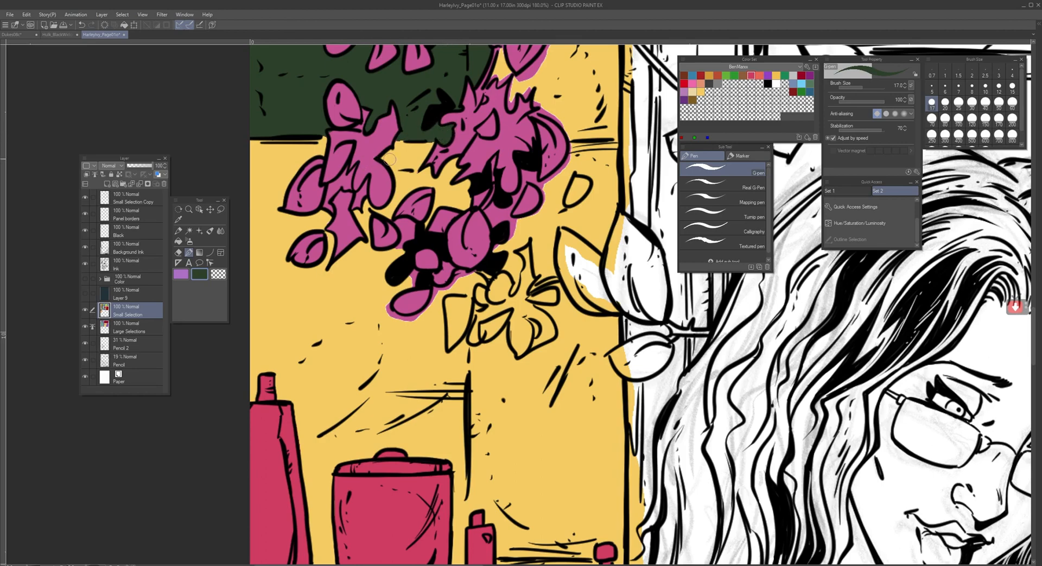
Step: Paint wall yellow over the magenta spill around the lower black-petaled flower and along the outer edges of the right blossoms
{"action": "left_click", "coordinate": [367, 283], "text": "alt"}
{"action": "mouse_move", "coordinate": [398, 225]}
{"action": "left_mouse_down"}
{"action": "mouse_move", "coordinate": [389, 249]}
{"action": "mouse_move", "coordinate": [418, 272]}
{"action": "mouse_move", "coordinate": [385, 307]}
{"action": "mouse_move", "coordinate": [389, 297]}
{"action": "mouse_move", "coordinate": [398, 320]}
{"action": "mouse_move", "coordinate": [389, 312]}
{"action": "mouse_move", "coordinate": [412, 319]}
{"action": "mouse_move", "coordinate": [386, 310]}
{"action": "mouse_move", "coordinate": [397, 319]}
{"action": "mouse_move", "coordinate": [428, 308]}
{"action": "left_mouse_up"}
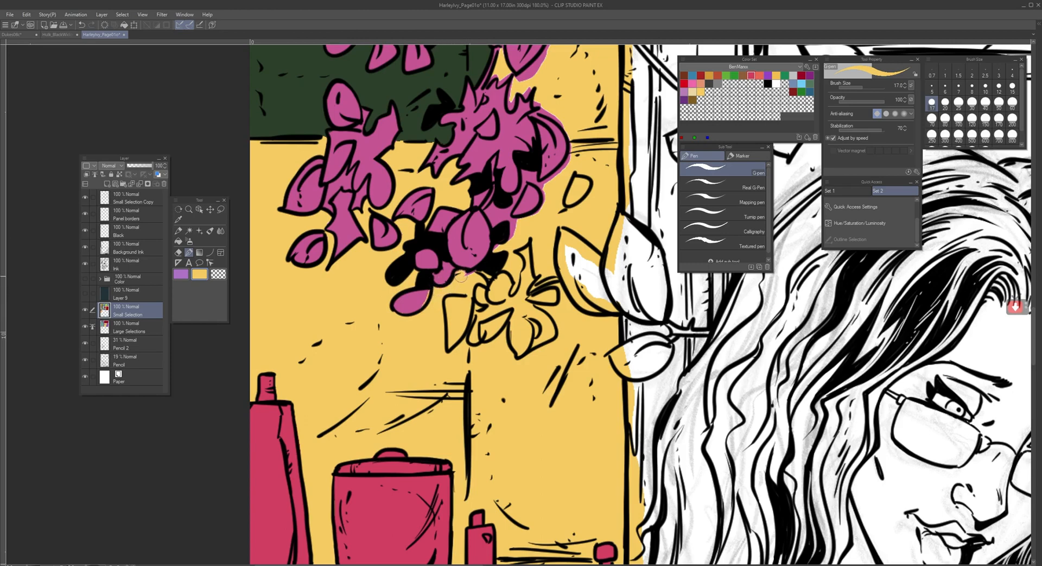
{"action": "left_click", "coordinate": [463, 249], "text": "alt"}
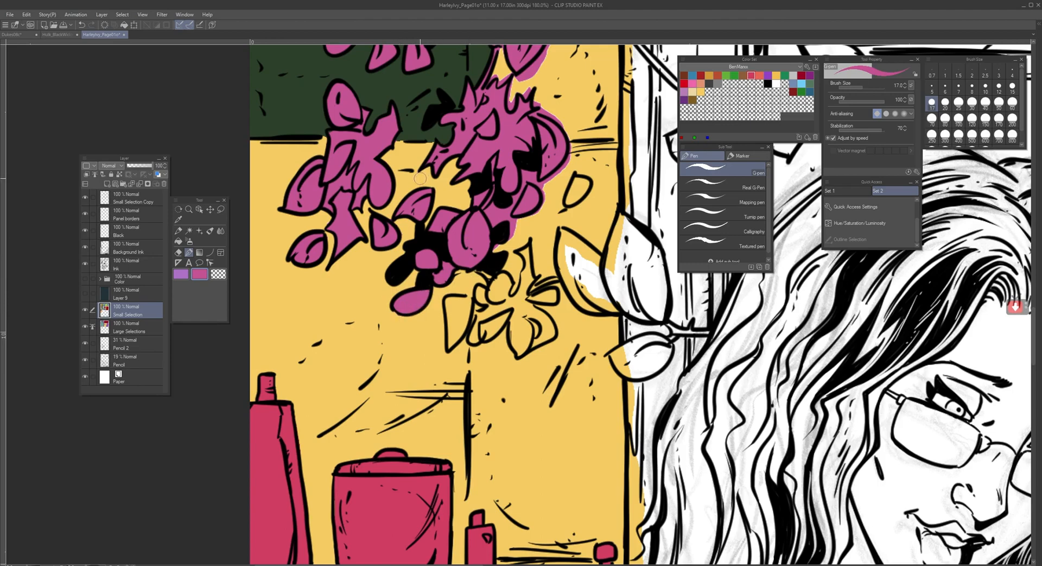
{"action": "left_click", "coordinate": [566, 175], "text": "alt"}
{"action": "mouse_move", "coordinate": [568, 151]}
{"action": "left_mouse_down"}
{"action": "mouse_move", "coordinate": [542, 183]}
{"action": "mouse_move", "coordinate": [525, 169]}
{"action": "mouse_move", "coordinate": [514, 202]}
{"action": "mouse_move", "coordinate": [524, 183]}
{"action": "mouse_move", "coordinate": [511, 206]}
{"action": "mouse_move", "coordinate": [491, 212]}
{"action": "mouse_move", "coordinate": [499, 200]}
{"action": "mouse_move", "coordinate": [489, 210]}
{"action": "mouse_move", "coordinate": [501, 226]}
{"action": "mouse_move", "coordinate": [512, 202]}
{"action": "mouse_move", "coordinate": [501, 224]}
{"action": "mouse_move", "coordinate": [530, 222]}
{"action": "mouse_move", "coordinate": [506, 223]}
{"action": "mouse_move", "coordinate": [537, 213]}
{"action": "mouse_move", "coordinate": [539, 183]}
{"action": "mouse_move", "coordinate": [529, 181]}
{"action": "mouse_move", "coordinate": [523, 200]}
{"action": "mouse_move", "coordinate": [537, 202]}
{"action": "mouse_move", "coordinate": [495, 255]}
{"action": "left_mouse_up"}
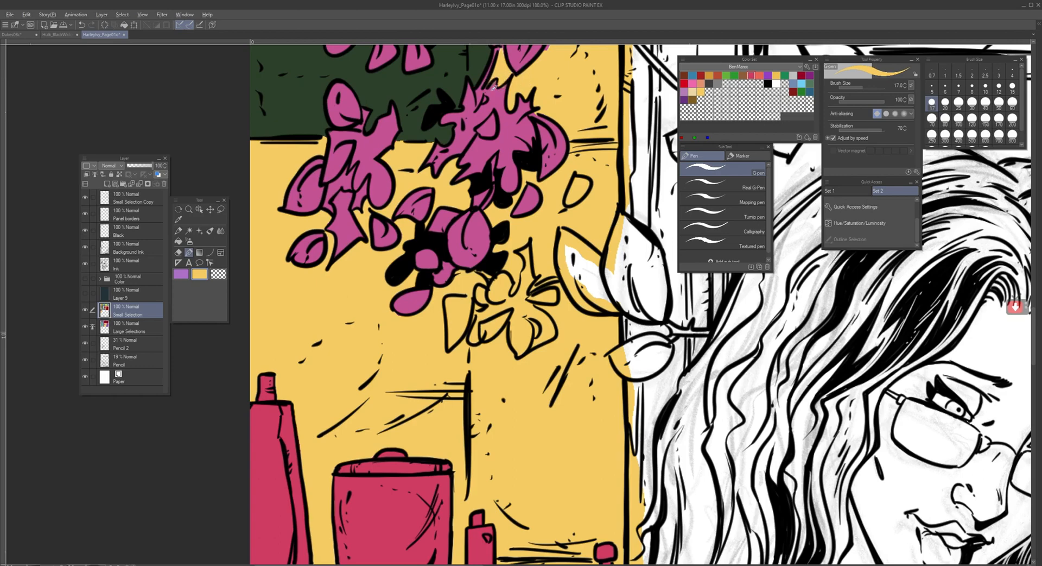
{"action": "left_click", "coordinate": [491, 86], "text": "alt"}
{"action": "left_click", "coordinate": [502, 81], "text": "alt"}
{"action": "mouse_move", "coordinate": [501, 158]}
{"action": "left_mouse_down"}
{"action": "mouse_move", "coordinate": [460, 266]}
{"action": "mouse_move", "coordinate": [456, 314]}
{"action": "left_mouse_up"}
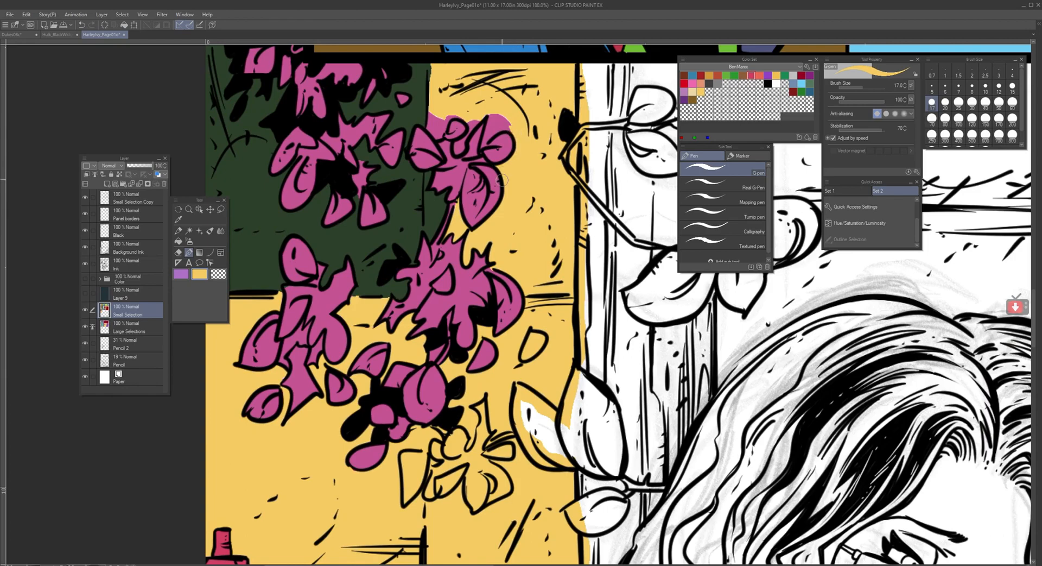
Step: Paint the uncolored flower at the lower end of the hanging cluster magenta up to its ink lines, undoing the last stroke
{"action": "scroll", "coordinate": [537, 184], "scroll_direction": "down", "scroll_amount": 4}
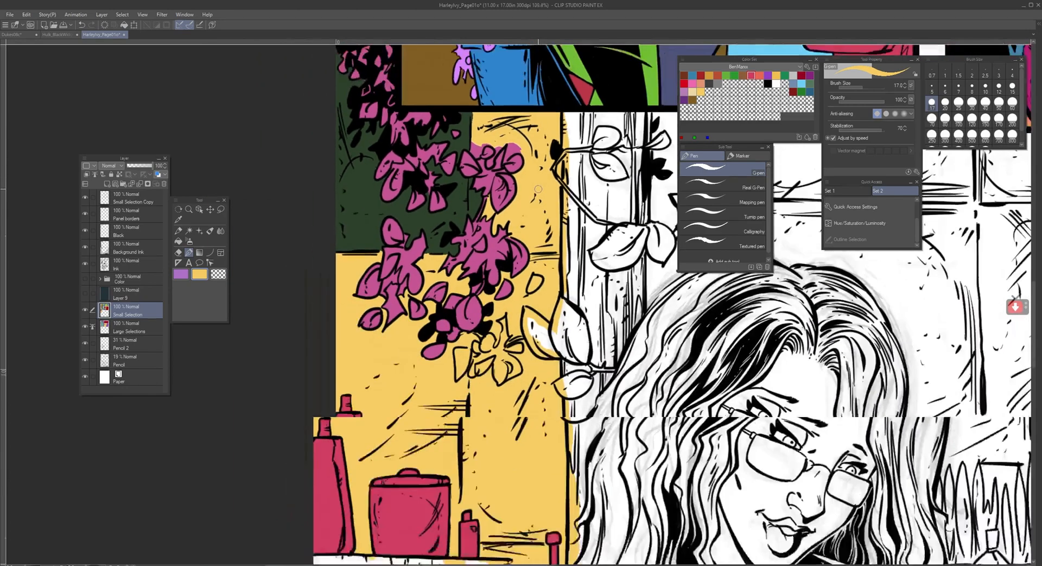
{"action": "scroll", "coordinate": [537, 191], "scroll_direction": "up", "scroll_amount": 1}
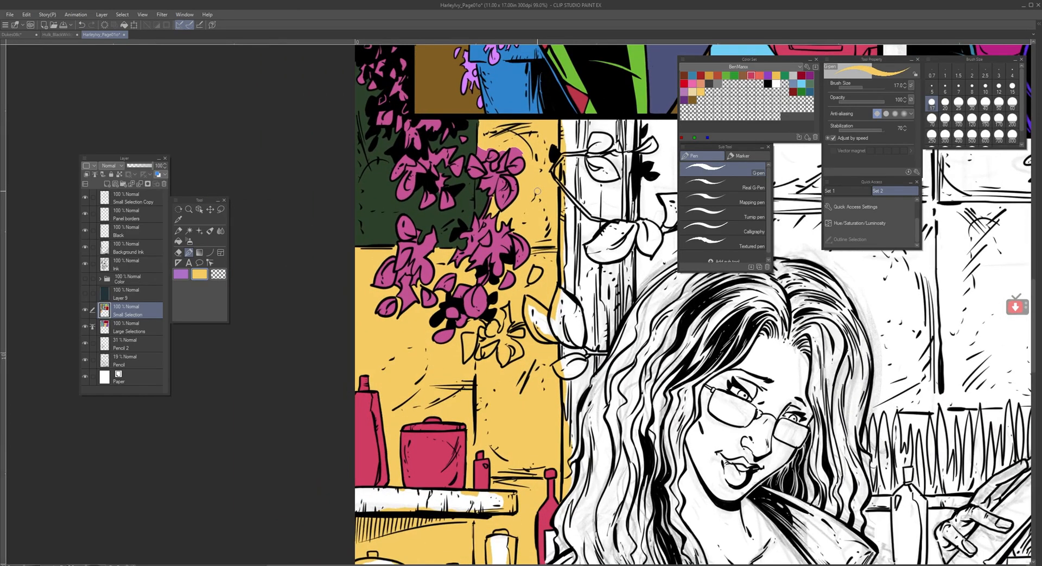
{"action": "left_click_drag", "start_coordinate": [536, 196], "coordinate": [406, 207]}
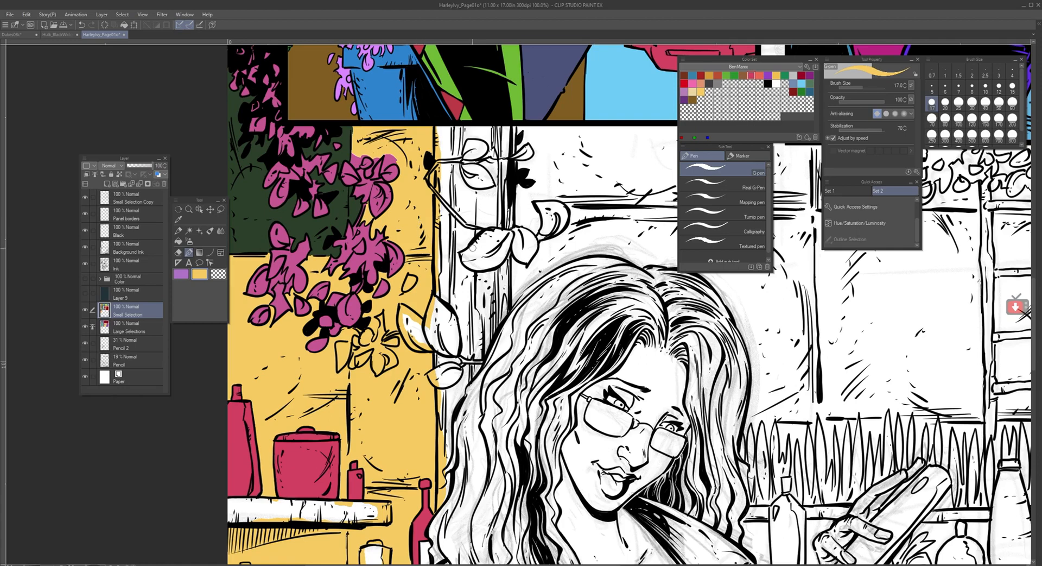
{"action": "scroll", "coordinate": [446, 272], "scroll_direction": "up", "scroll_amount": 3}
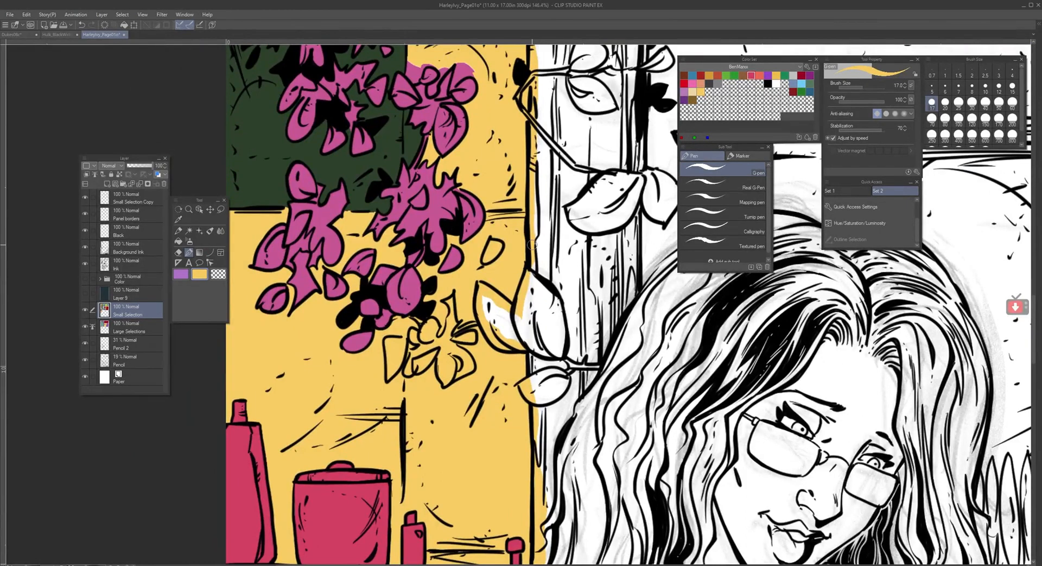
{"action": "left_click", "coordinate": [417, 285], "text": "alt"}
{"action": "mouse_move", "coordinate": [449, 306]}
{"action": "left_mouse_down"}
{"action": "mouse_move", "coordinate": [442, 341]}
{"action": "mouse_move", "coordinate": [456, 323]}
{"action": "mouse_move", "coordinate": [447, 337]}
{"action": "mouse_move", "coordinate": [473, 334]}
{"action": "mouse_move", "coordinate": [448, 339]}
{"action": "mouse_move", "coordinate": [472, 367]}
{"action": "mouse_move", "coordinate": [452, 346]}
{"action": "mouse_move", "coordinate": [471, 364]}
{"action": "mouse_move", "coordinate": [445, 382]}
{"action": "mouse_move", "coordinate": [438, 367]}
{"action": "mouse_move", "coordinate": [452, 339]}
{"action": "mouse_move", "coordinate": [445, 373]}
{"action": "mouse_move", "coordinate": [459, 356]}
{"action": "mouse_move", "coordinate": [466, 367]}
{"action": "mouse_move", "coordinate": [446, 376]}
{"action": "mouse_move", "coordinate": [444, 344]}
{"action": "mouse_move", "coordinate": [405, 370]}
{"action": "mouse_move", "coordinate": [425, 340]}
{"action": "mouse_move", "coordinate": [413, 368]}
{"action": "mouse_move", "coordinate": [443, 337]}
{"action": "mouse_move", "coordinate": [428, 347]}
{"action": "mouse_move", "coordinate": [433, 324]}
{"action": "mouse_move", "coordinate": [414, 339]}
{"action": "mouse_move", "coordinate": [413, 314]}
{"action": "mouse_move", "coordinate": [386, 343]}
{"action": "mouse_move", "coordinate": [388, 379]}
{"action": "mouse_move", "coordinate": [391, 339]}
{"action": "left_mouse_up"}
{"action": "key", "text": "ctrl+z"}
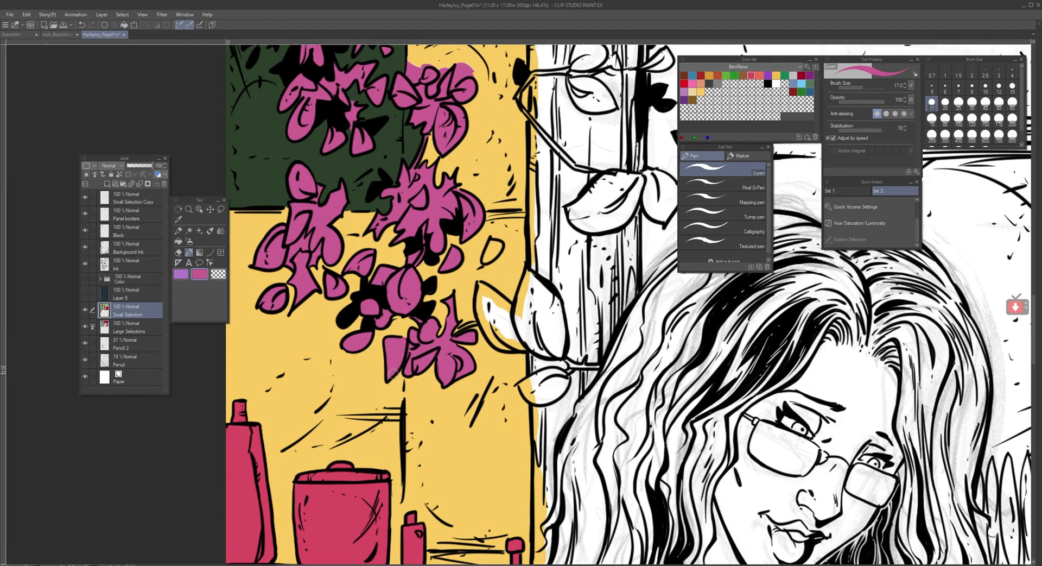
Step: Review the flat colors across the whole page and examine the uncolored areas of the lower panel
{"action": "scroll", "coordinate": [394, 373], "scroll_direction": "down", "scroll_amount": 5}
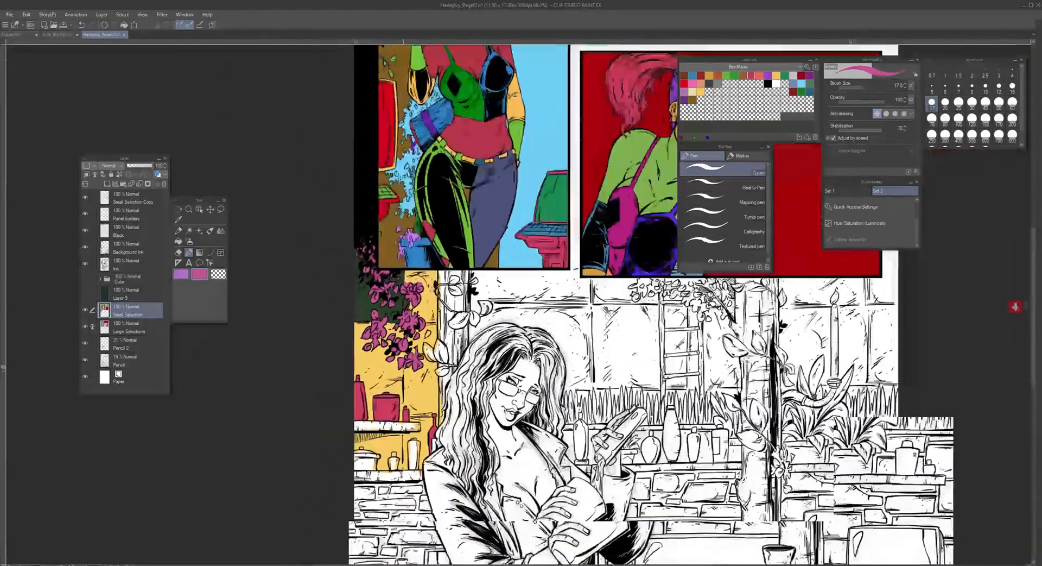
{"action": "left_click_drag", "start_coordinate": [403, 368], "coordinate": [23, 448]}
{"action": "scroll", "coordinate": [229, 442], "scroll_direction": "down", "scroll_amount": 4}
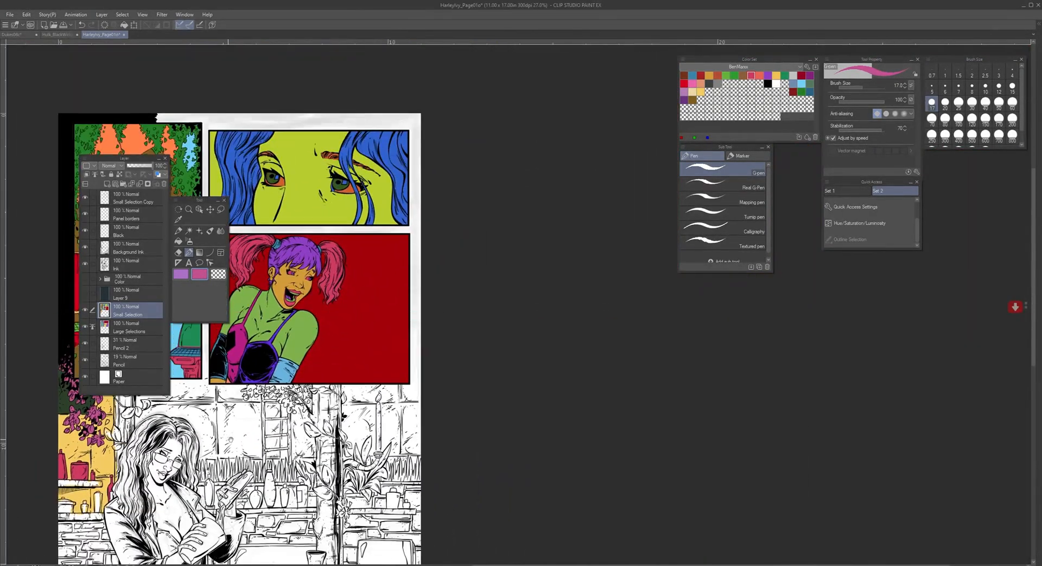
{"action": "left_click_drag", "start_coordinate": [230, 440], "coordinate": [474, 355]}
{"action": "scroll", "coordinate": [460, 386], "scroll_direction": "down", "scroll_amount": 2}
{"action": "left_click_drag", "start_coordinate": [459, 392], "coordinate": [434, 382]}
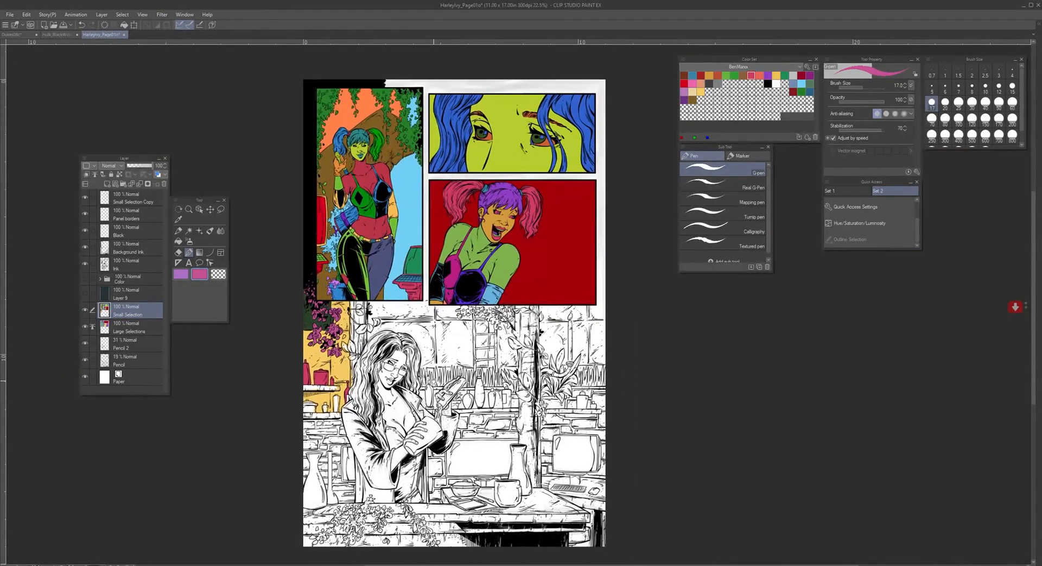
{"action": "scroll", "coordinate": [433, 383], "scroll_direction": "up", "scroll_amount": 1}
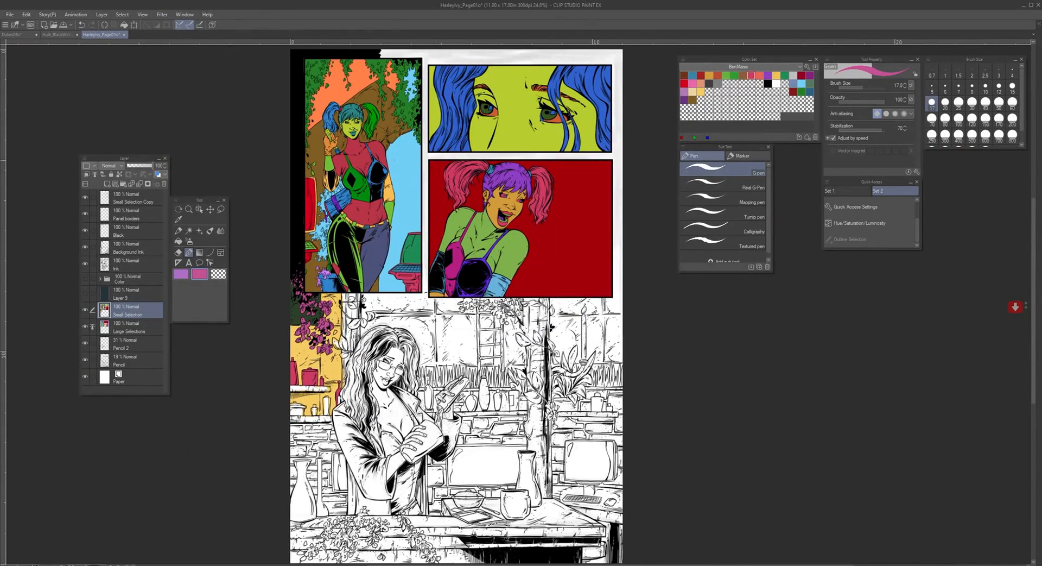
{"action": "scroll", "coordinate": [359, 369], "scroll_direction": "up", "scroll_amount": 10}
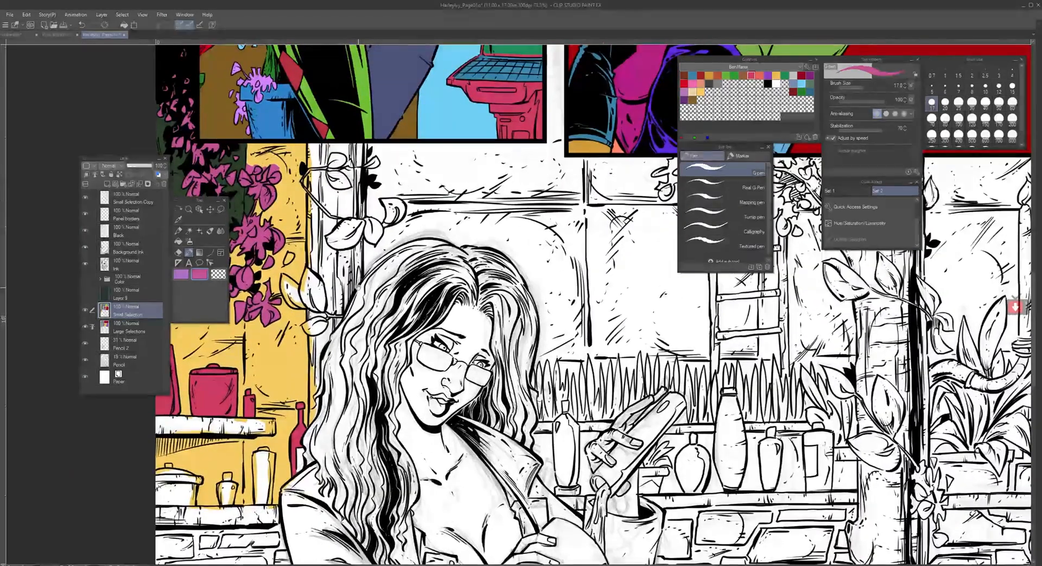
{"action": "left_click_drag", "start_coordinate": [354, 282], "coordinate": [499, 365]}
{"action": "scroll", "coordinate": [486, 350], "scroll_direction": "up", "scroll_amount": 2}
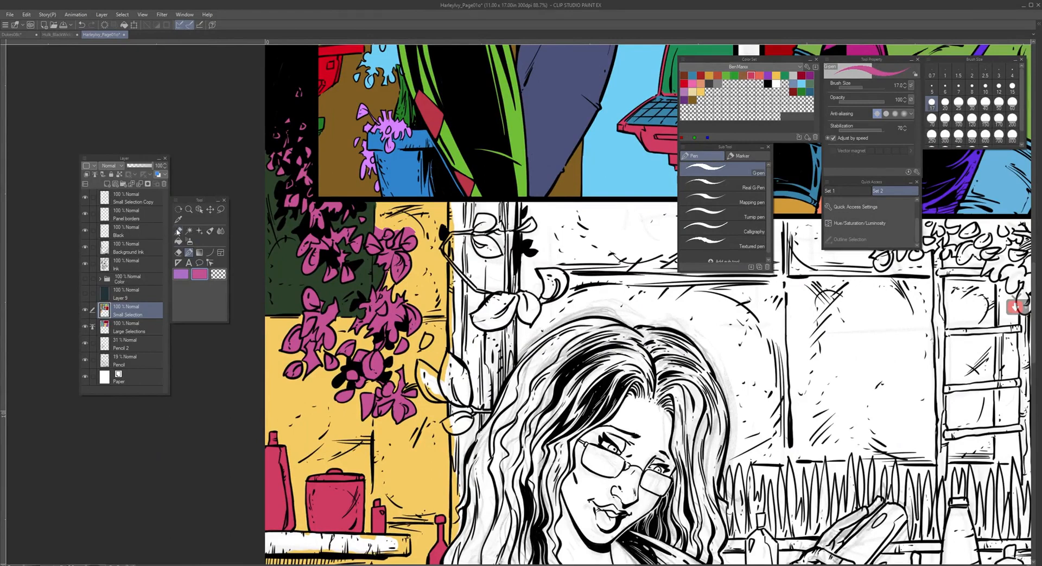
Step: Lasso the upright wooden post behind the woman's hair, going around its leaves, and fill it with dark purple
{"action": "left_click", "coordinate": [220, 209]}
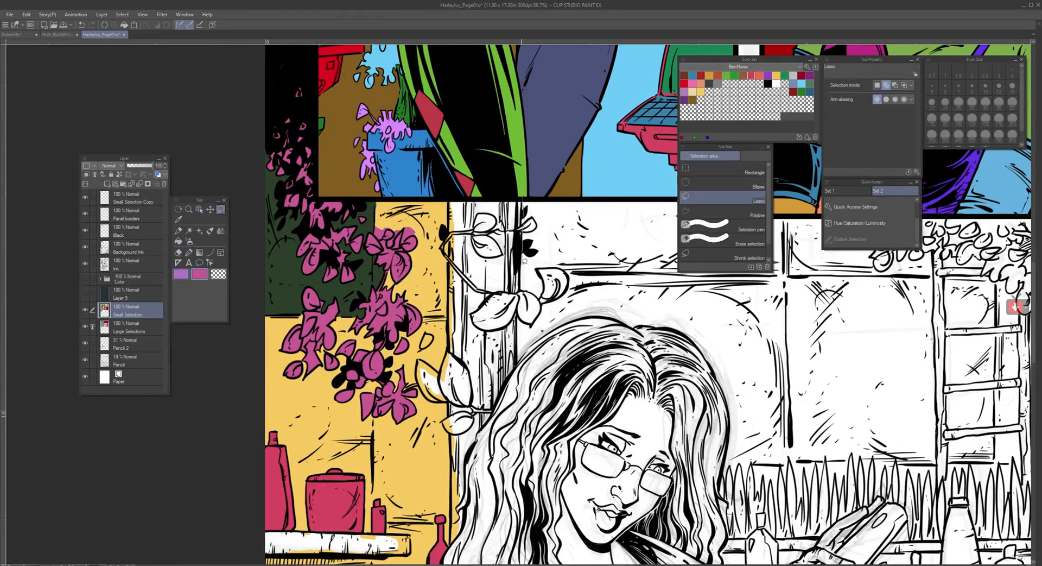
{"action": "mouse_move", "coordinate": [523, 284]}
{"action": "left_mouse_down"}
{"action": "mouse_move", "coordinate": [498, 291]}
{"action": "mouse_move", "coordinate": [518, 304]}
{"action": "mouse_move", "coordinate": [517, 351]}
{"action": "left_mouse_up"}
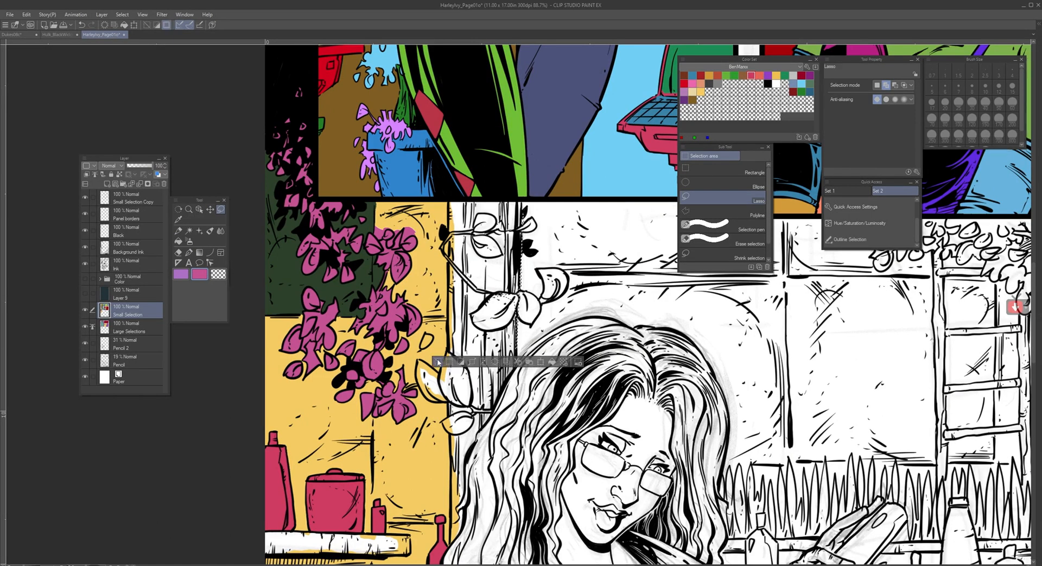
{"action": "key", "text": "ctrl+d"}
{"action": "mouse_move", "coordinate": [447, 192]}
{"action": "left_mouse_down"}
{"action": "mouse_move", "coordinate": [451, 350]}
{"action": "mouse_move", "coordinate": [470, 402]}
{"action": "mouse_move", "coordinate": [483, 406]}
{"action": "mouse_move", "coordinate": [518, 364]}
{"action": "mouse_move", "coordinate": [521, 323]}
{"action": "mouse_move", "coordinate": [482, 325]}
{"action": "mouse_move", "coordinate": [488, 300]}
{"action": "mouse_move", "coordinate": [521, 269]}
{"action": "mouse_move", "coordinate": [523, 220]}
{"action": "mouse_move", "coordinate": [519, 190]}
{"action": "mouse_move", "coordinate": [470, 196]}
{"action": "left_mouse_up"}
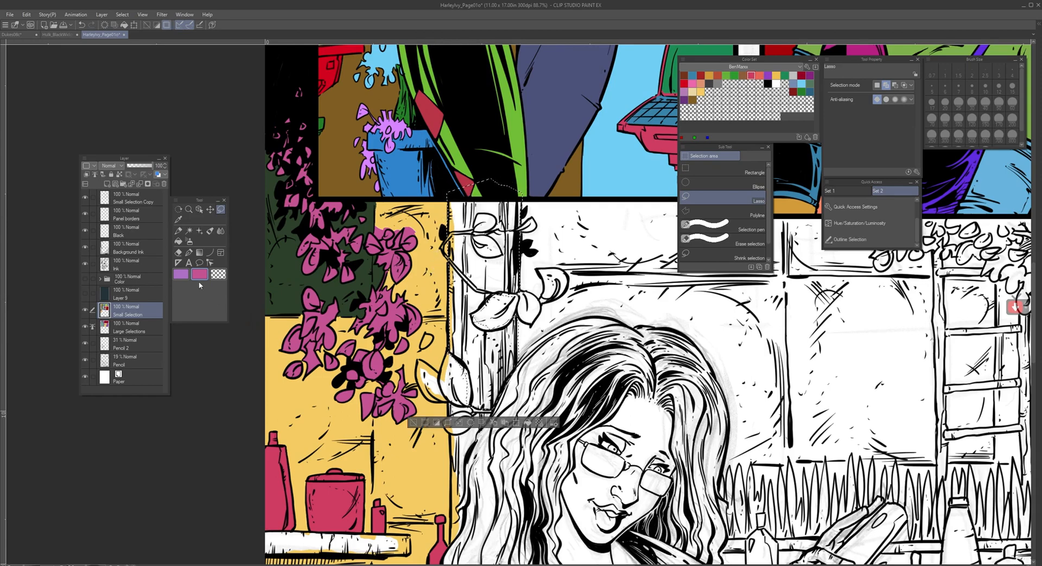
{"action": "left_click", "coordinate": [787, 75]}
{"action": "left_click", "coordinate": [802, 75]}
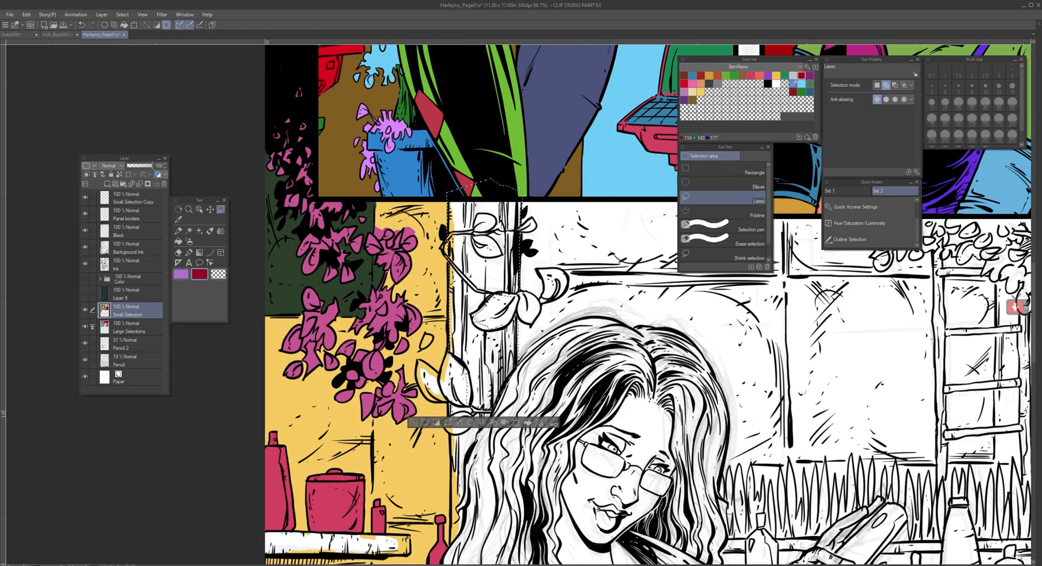
{"action": "left_click", "coordinate": [794, 82]}
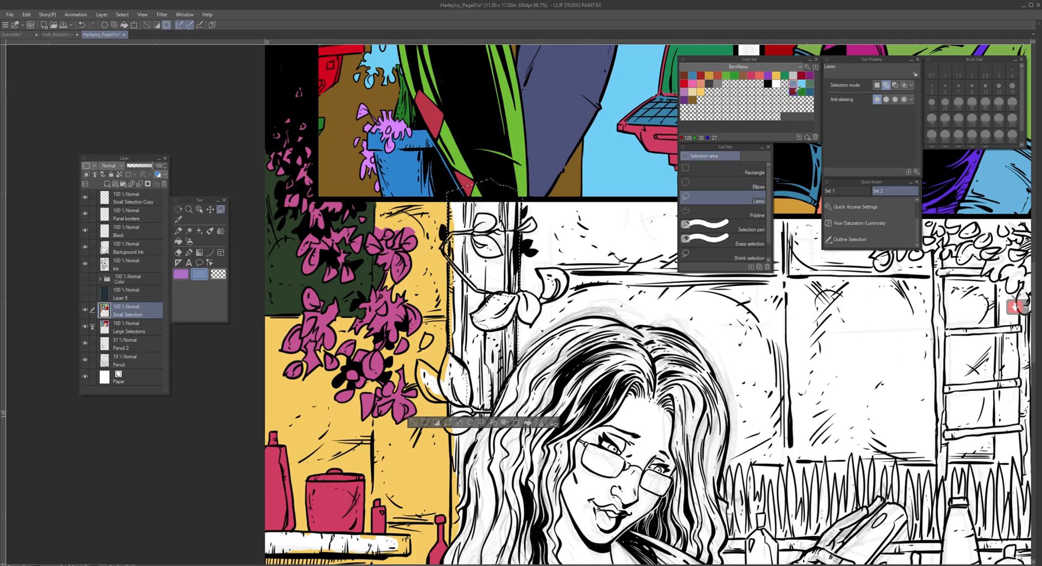
{"action": "left_click", "coordinate": [685, 100]}
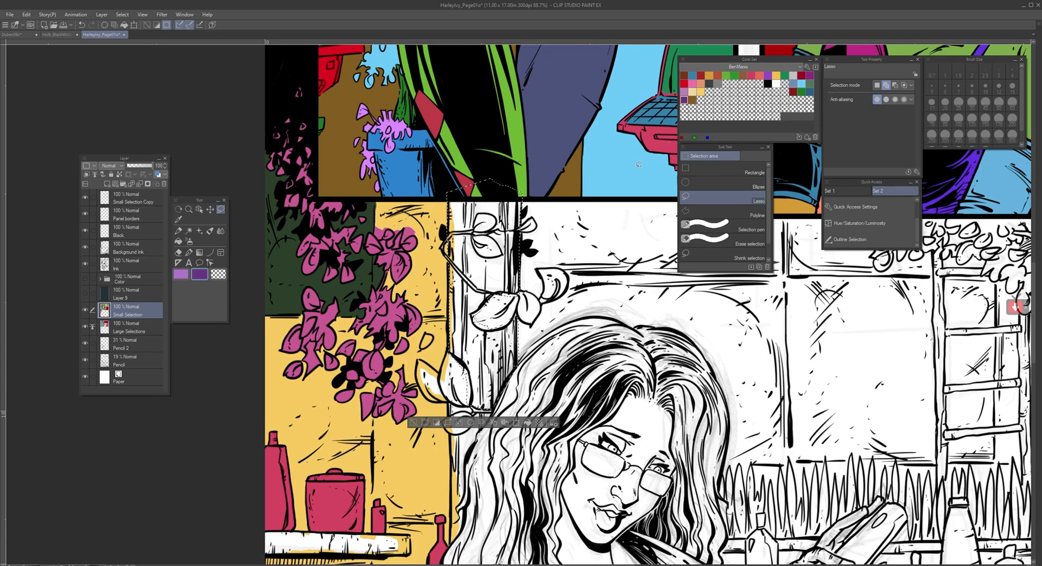
{"action": "left_click", "coordinate": [178, 242]}
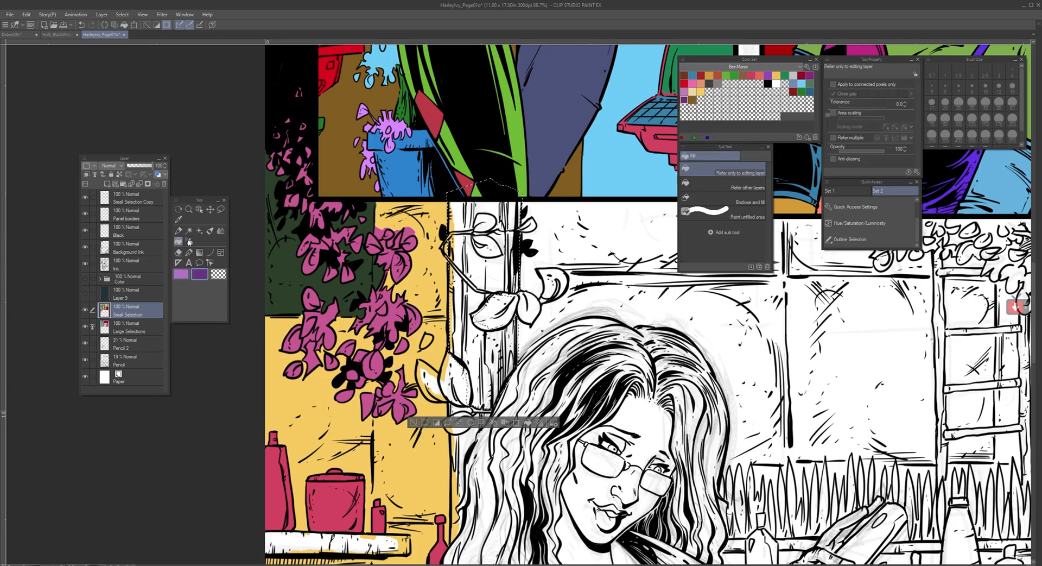
{"action": "left_click", "coordinate": [415, 422]}
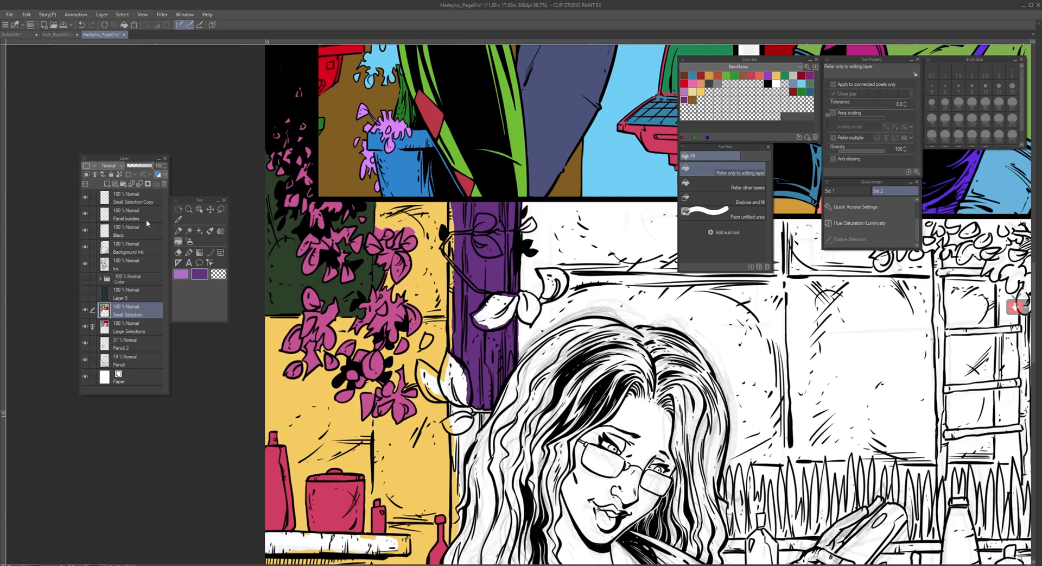
Step: Inspect the flat colors with the Background Ink and Ink layers temporarily hidden, and switch from the Fill tool to the G-pen
{"action": "left_click_drag", "start_coordinate": [86, 248], "coordinate": [88, 263]}
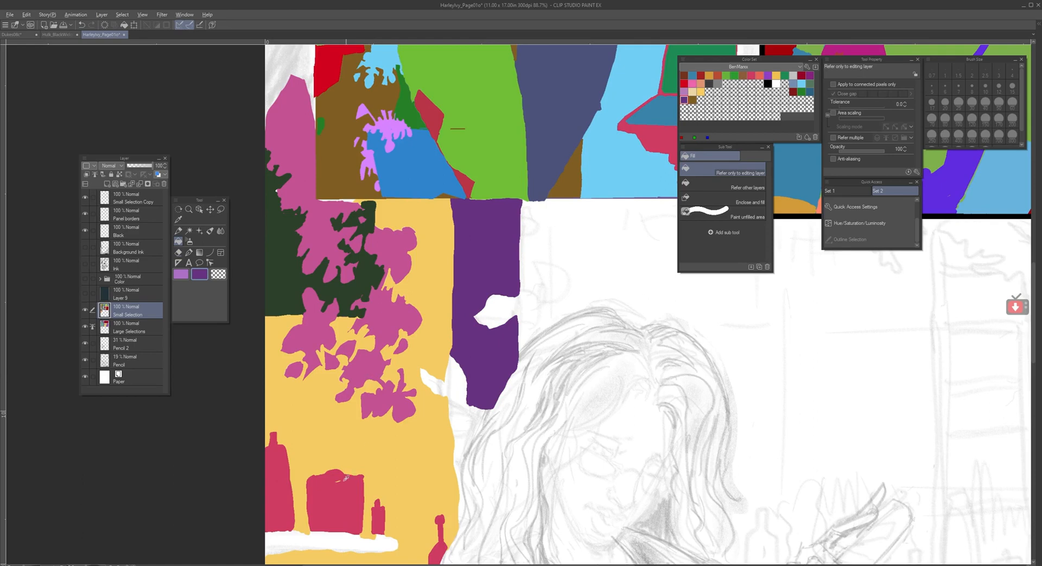
{"action": "left_click", "coordinate": [339, 494], "text": "alt"}
{"action": "left_click", "coordinate": [189, 251]}
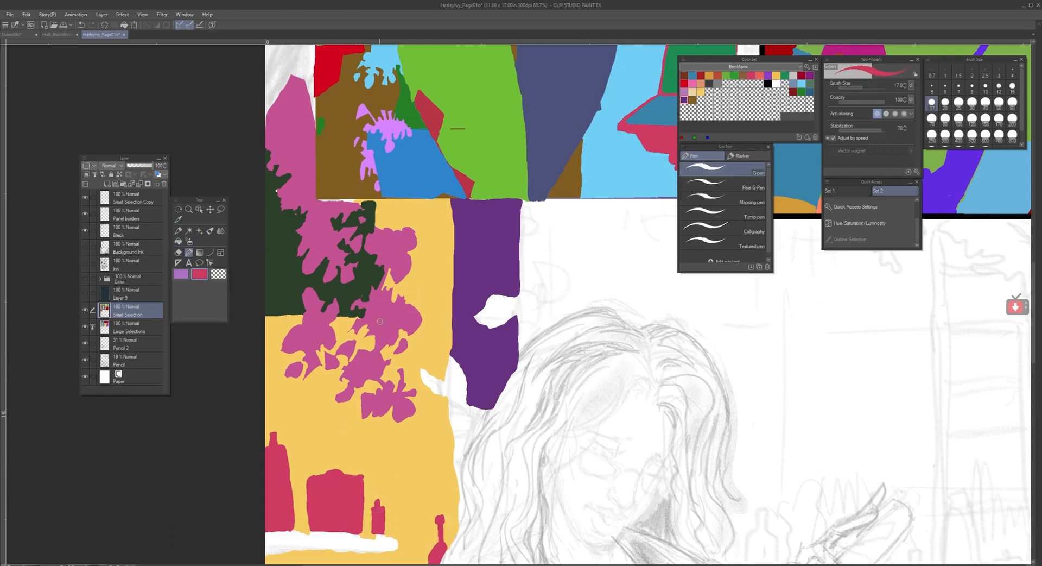
{"action": "left_click", "coordinate": [369, 251], "text": "alt"}
{"action": "left_click", "coordinate": [345, 328], "text": "alt"}
{"action": "left_click", "coordinate": [295, 223], "text": "alt"}
{"action": "left_click_drag", "start_coordinate": [85, 264], "coordinate": [85, 248]}
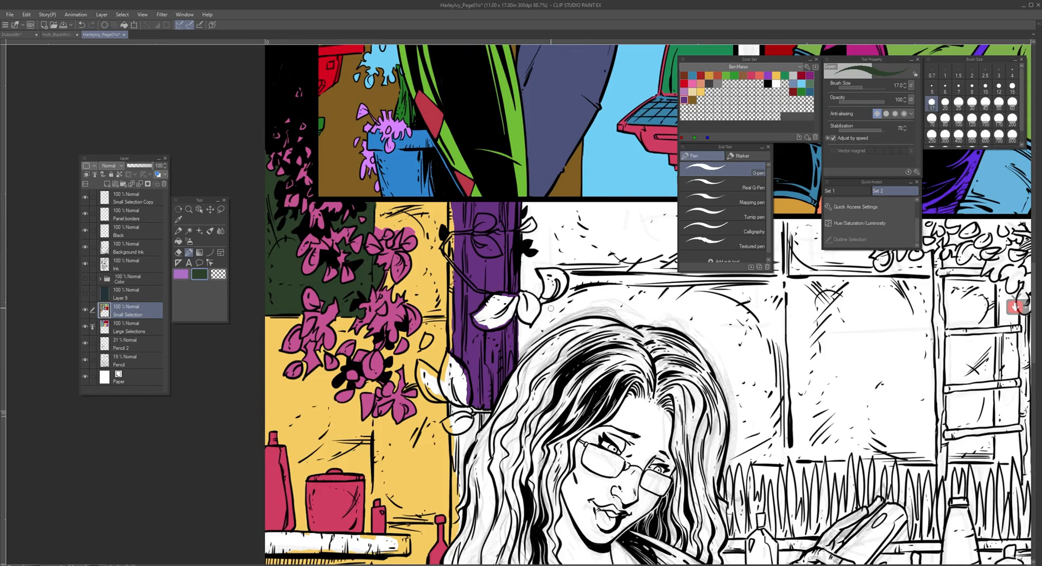
Step: Paint wall yellow over the magenta spill around the outer edges of the blossom beside the dark green area's upper corner
{"action": "scroll", "coordinate": [551, 308], "scroll_direction": "up", "scroll_amount": 1}
{"action": "left_click_drag", "start_coordinate": [392, 365], "coordinate": [482, 408]}
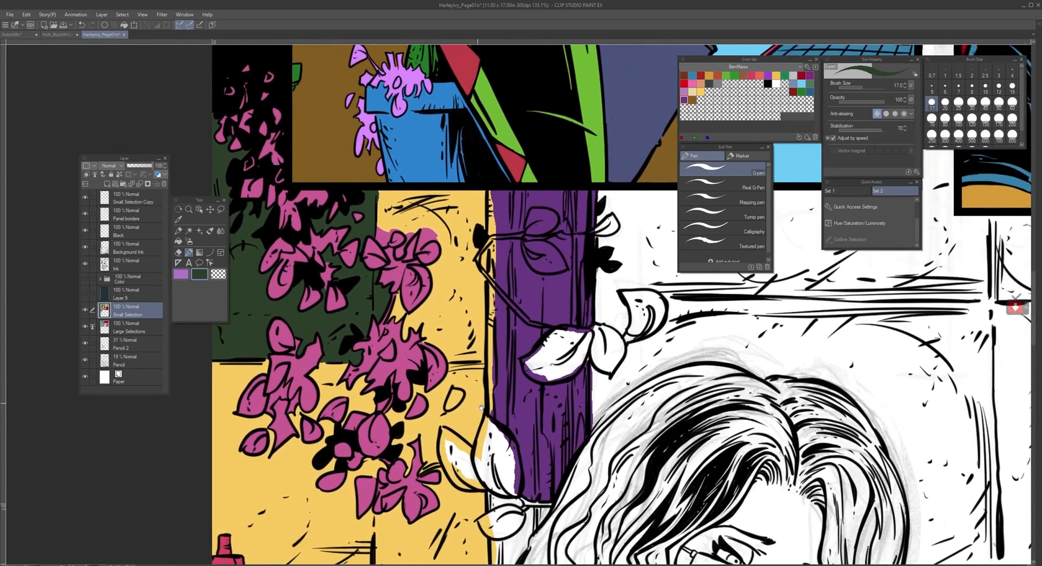
{"action": "scroll", "coordinate": [480, 354], "scroll_direction": "up", "scroll_amount": 1}
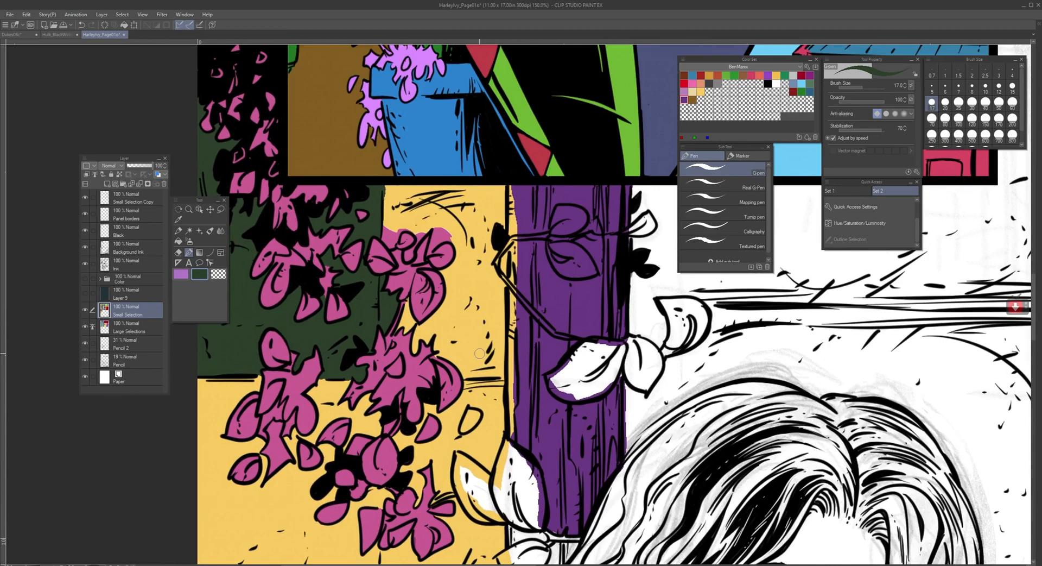
{"action": "left_click", "coordinate": [415, 214], "text": "alt"}
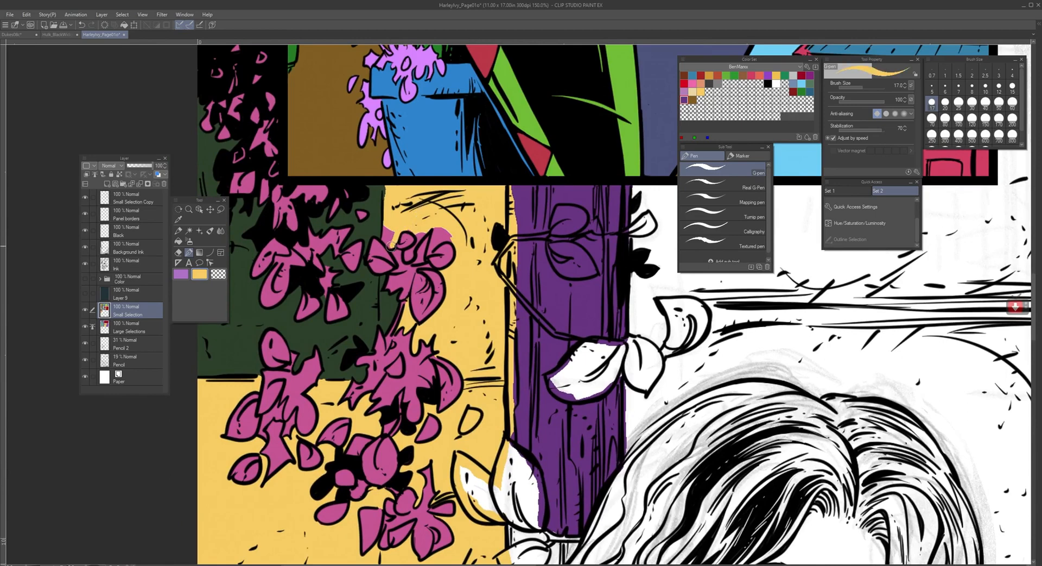
{"action": "mouse_move", "coordinate": [390, 245]}
{"action": "left_mouse_down"}
{"action": "mouse_move", "coordinate": [388, 228]}
{"action": "mouse_move", "coordinate": [390, 249]}
{"action": "mouse_move", "coordinate": [404, 228]}
{"action": "mouse_move", "coordinate": [416, 242]}
{"action": "mouse_move", "coordinate": [423, 231]}
{"action": "mouse_move", "coordinate": [409, 255]}
{"action": "left_mouse_up"}
{"action": "mouse_move", "coordinate": [445, 226]}
{"action": "left_mouse_down"}
{"action": "mouse_move", "coordinate": [429, 252]}
{"action": "mouse_move", "coordinate": [456, 239]}
{"action": "mouse_move", "coordinate": [439, 223]}
{"action": "mouse_move", "coordinate": [427, 227]}
{"action": "mouse_move", "coordinate": [437, 226]}
{"action": "left_mouse_up"}
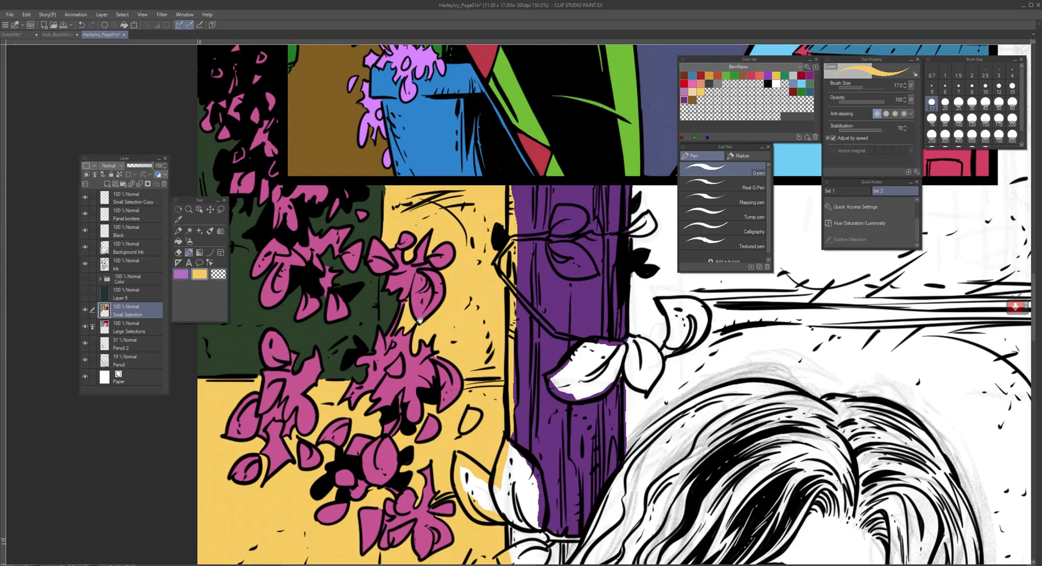
{"action": "left_click_drag", "start_coordinate": [420, 321], "coordinate": [419, 258]}
Step: Paint the loose petal between the hanging blossoms and the post magenta
{"action": "left_click_drag", "start_coordinate": [401, 316], "coordinate": [382, 201]}
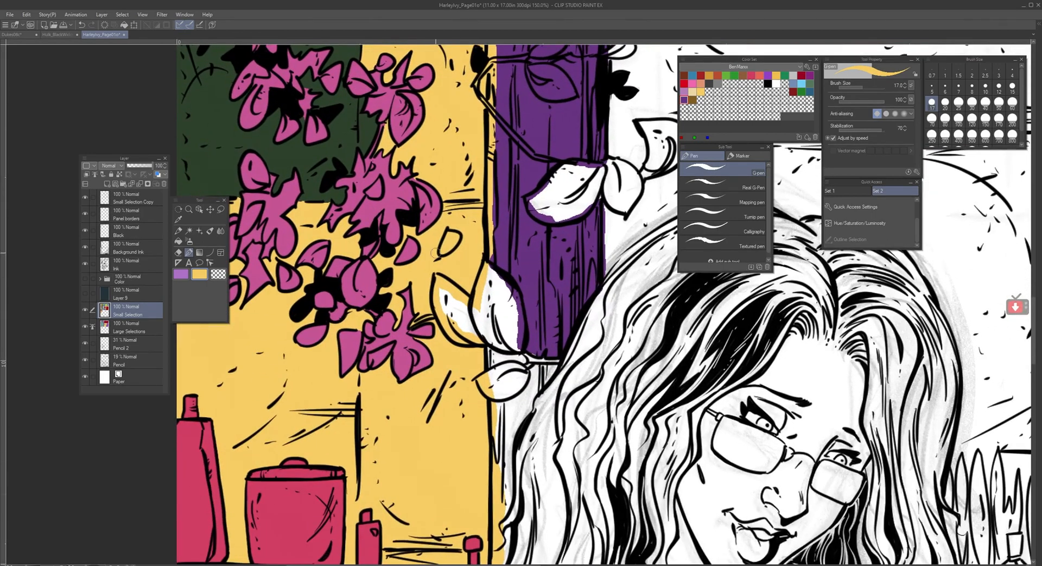
{"action": "left_click", "coordinate": [408, 335], "text": "alt"}
{"action": "mouse_move", "coordinate": [447, 238]}
{"action": "left_mouse_down"}
{"action": "mouse_move", "coordinate": [444, 253]}
{"action": "mouse_move", "coordinate": [456, 239]}
{"action": "mouse_move", "coordinate": [447, 233]}
{"action": "mouse_move", "coordinate": [450, 244]}
{"action": "left_mouse_up"}
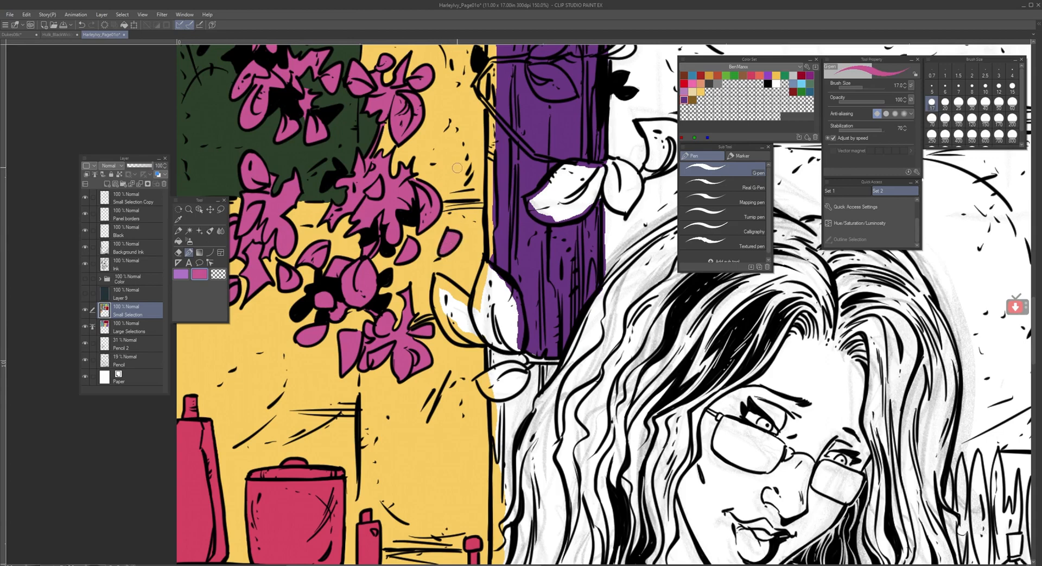
Step: Extend the post's dark purple over the yellow strip along its left edge up to the ink line
{"action": "left_click", "coordinate": [506, 204], "text": "alt"}
{"action": "mouse_move", "coordinate": [490, 126]}
{"action": "left_mouse_down"}
{"action": "mouse_move", "coordinate": [489, 252]}
{"action": "mouse_move", "coordinate": [499, 218]}
{"action": "left_mouse_up"}
{"action": "left_click_drag", "start_coordinate": [539, 193], "coordinate": [489, 343]}
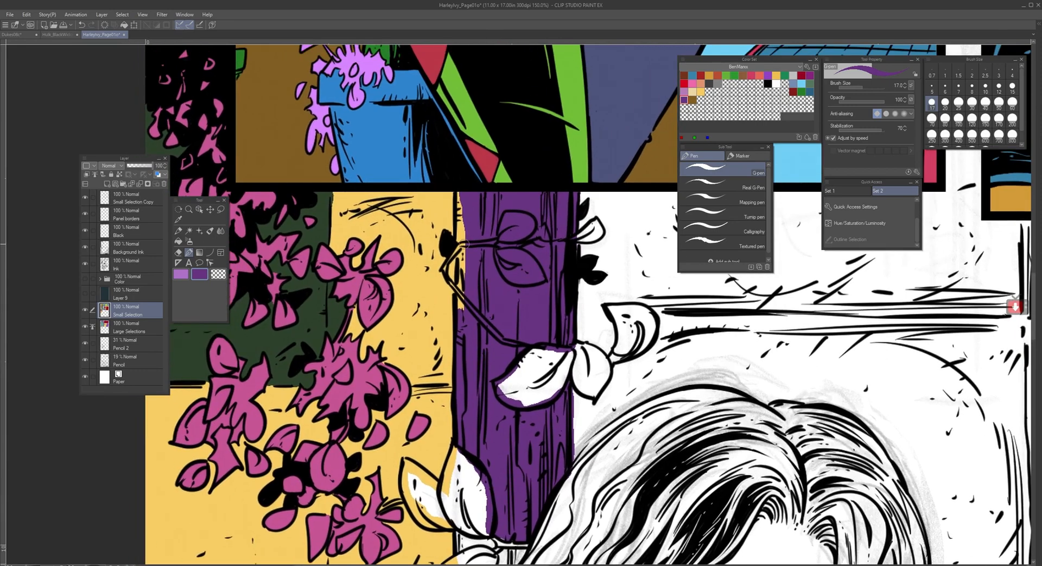
{"action": "mouse_move", "coordinate": [468, 277]}
{"action": "left_mouse_down"}
{"action": "mouse_move", "coordinate": [459, 335]}
{"action": "mouse_move", "coordinate": [459, 195]}
{"action": "mouse_move", "coordinate": [467, 198]}
{"action": "left_mouse_up"}
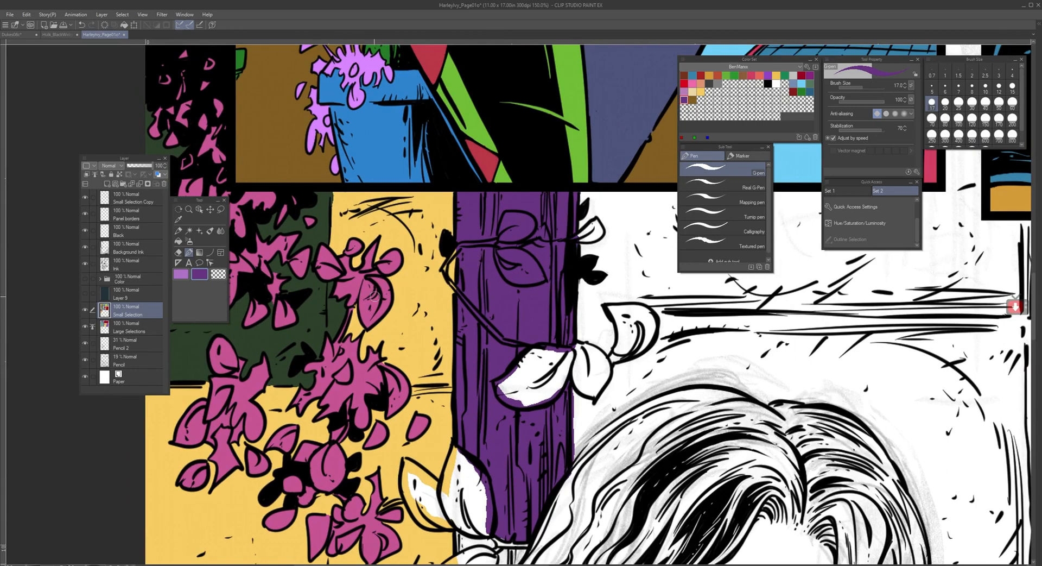
Step: Paint the vine stem crossing the post bright green and its three small upper leaves blue
{"action": "left_click", "coordinate": [462, 130], "text": "alt"}
{"action": "mouse_move", "coordinate": [496, 240]}
{"action": "left_mouse_down"}
{"action": "mouse_move", "coordinate": [463, 244]}
{"action": "mouse_move", "coordinate": [446, 268]}
{"action": "mouse_move", "coordinate": [518, 343]}
{"action": "left_mouse_up"}
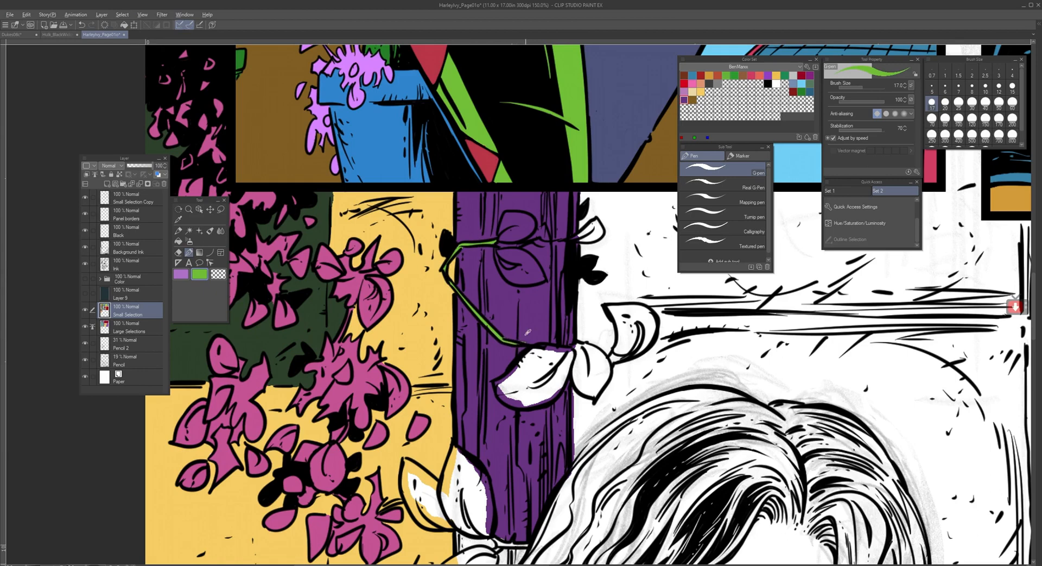
{"action": "left_click", "coordinate": [528, 330], "text": "alt"}
{"action": "left_click", "coordinate": [401, 160], "text": "alt"}
{"action": "mouse_move", "coordinate": [501, 226]}
{"action": "left_mouse_down"}
{"action": "mouse_move", "coordinate": [523, 217]}
{"action": "mouse_move", "coordinate": [529, 233]}
{"action": "mouse_move", "coordinate": [507, 241]}
{"action": "mouse_move", "coordinate": [531, 226]}
{"action": "mouse_move", "coordinate": [521, 225]}
{"action": "left_mouse_up"}
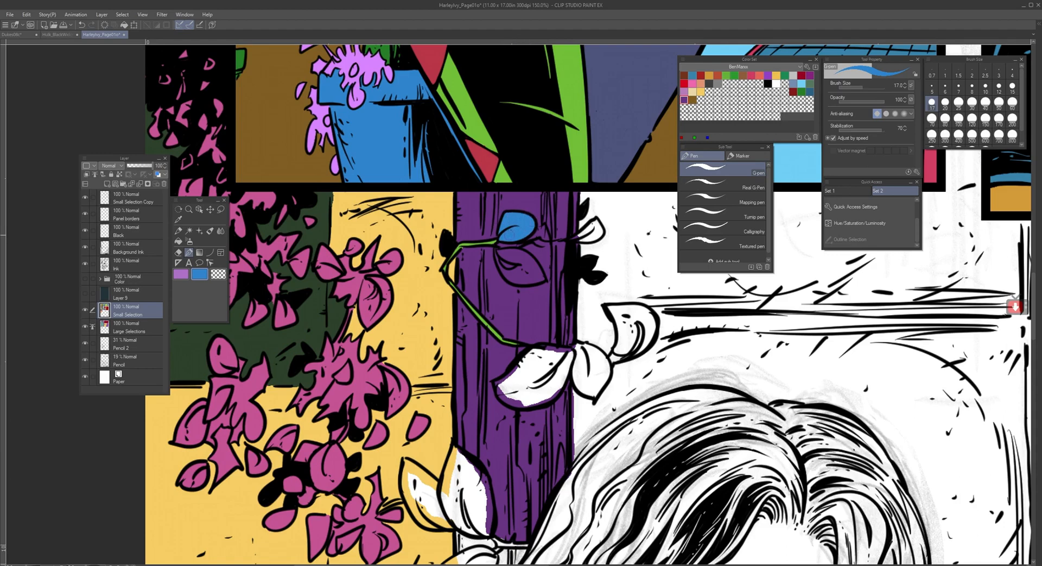
{"action": "mouse_move", "coordinate": [594, 234]}
{"action": "left_mouse_down"}
{"action": "mouse_move", "coordinate": [595, 225]}
{"action": "mouse_move", "coordinate": [574, 239]}
{"action": "mouse_move", "coordinate": [600, 233]}
{"action": "mouse_move", "coordinate": [594, 222]}
{"action": "left_mouse_up"}
{"action": "mouse_move", "coordinate": [511, 251]}
{"action": "left_mouse_down"}
{"action": "mouse_move", "coordinate": [544, 279]}
{"action": "mouse_move", "coordinate": [522, 281]}
{"action": "mouse_move", "coordinate": [495, 251]}
{"action": "mouse_move", "coordinate": [524, 254]}
{"action": "mouse_move", "coordinate": [531, 261]}
{"action": "mouse_move", "coordinate": [507, 259]}
{"action": "mouse_move", "coordinate": [535, 274]}
{"action": "mouse_move", "coordinate": [504, 264]}
{"action": "left_mouse_up"}
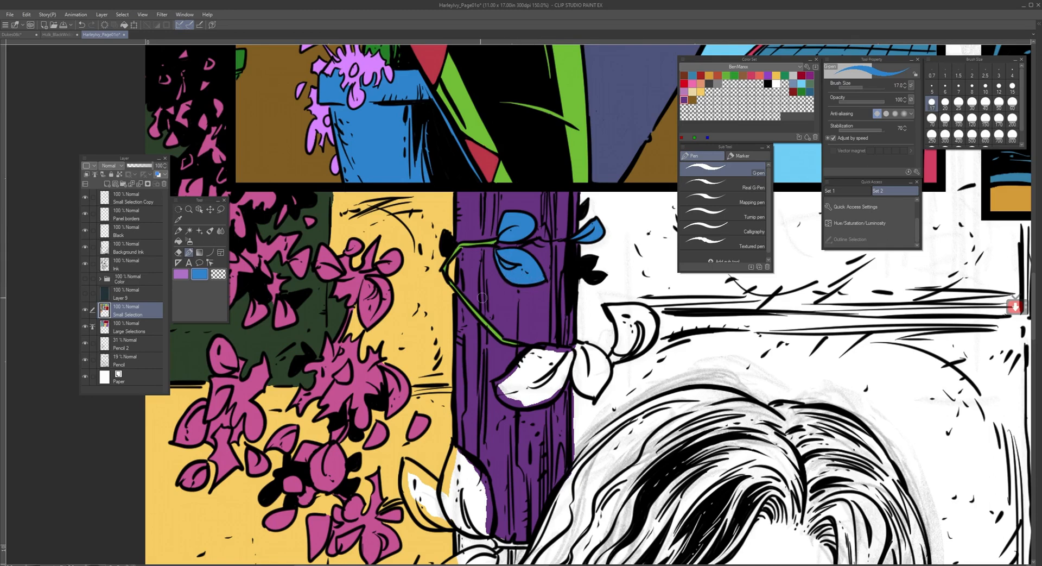
Step: Fill the large leaf overlapping the middle of the post with the same blue
{"action": "left_click_drag", "start_coordinate": [463, 281], "coordinate": [469, 132]}
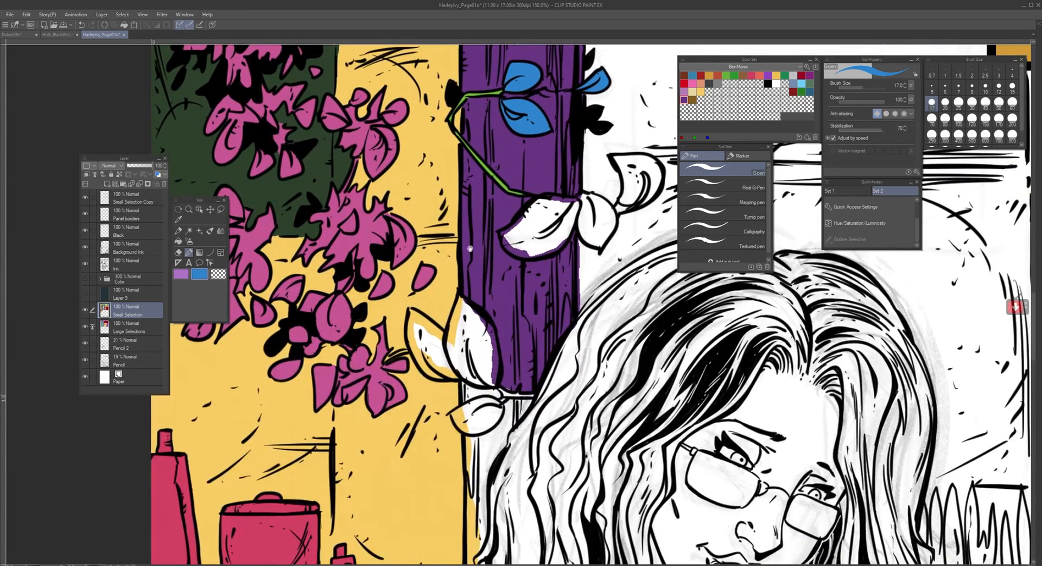
{"action": "mouse_move", "coordinate": [549, 230]}
{"action": "left_mouse_down"}
{"action": "mouse_move", "coordinate": [568, 217]}
{"action": "mouse_move", "coordinate": [542, 246]}
{"action": "mouse_move", "coordinate": [570, 217]}
{"action": "mouse_move", "coordinate": [539, 251]}
{"action": "mouse_move", "coordinate": [557, 249]}
{"action": "mouse_move", "coordinate": [577, 205]}
{"action": "mouse_move", "coordinate": [547, 198]}
{"action": "mouse_move", "coordinate": [502, 234]}
{"action": "mouse_move", "coordinate": [513, 251]}
{"action": "mouse_move", "coordinate": [544, 254]}
{"action": "mouse_move", "coordinate": [550, 243]}
{"action": "mouse_move", "coordinate": [516, 235]}
{"action": "left_mouse_up"}
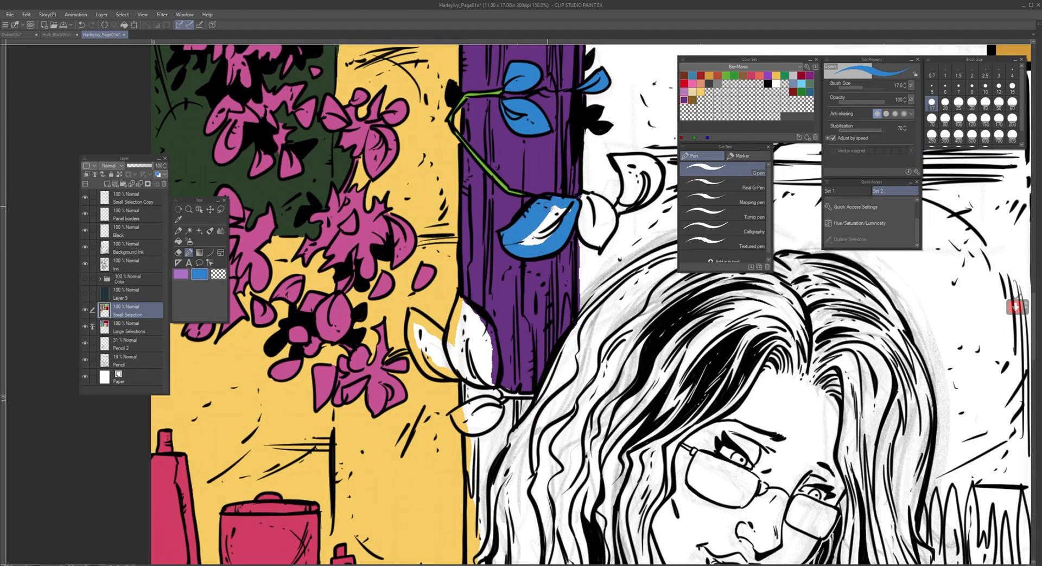
{"action": "mouse_move", "coordinate": [564, 212]}
{"action": "left_mouse_down"}
{"action": "mouse_move", "coordinate": [519, 236]}
{"action": "mouse_move", "coordinate": [562, 215]}
{"action": "mouse_move", "coordinate": [486, 285]}
{"action": "left_mouse_up"}
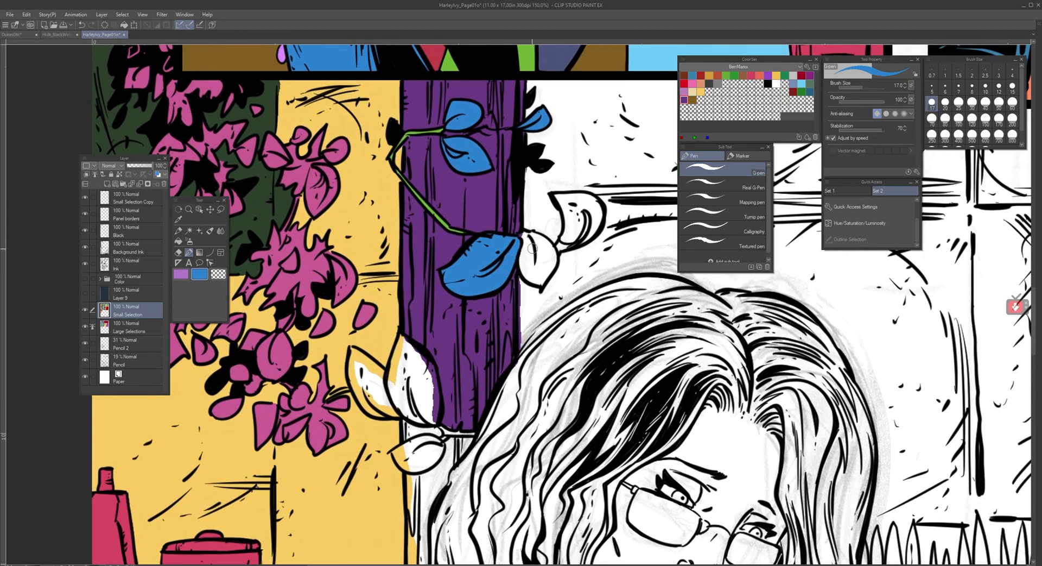
Step: Set the G-pen to transparent color, size 10 and the strongest anti-aliasing on the Background Ink layer, and undo the last stroke
{"action": "left_click", "coordinate": [115, 246]}
{"action": "left_click", "coordinate": [84, 248]}
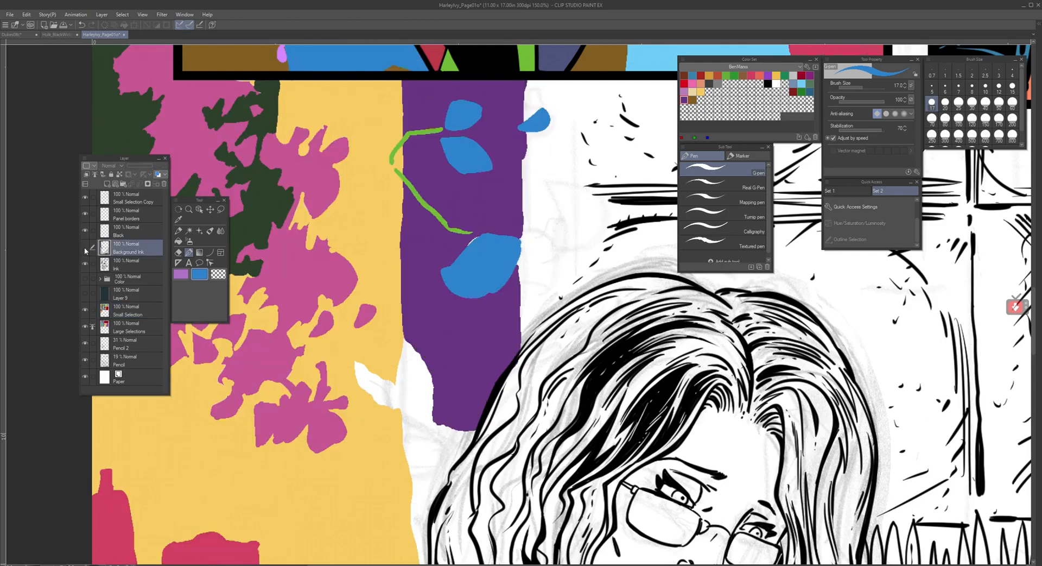
{"action": "left_click", "coordinate": [84, 248]}
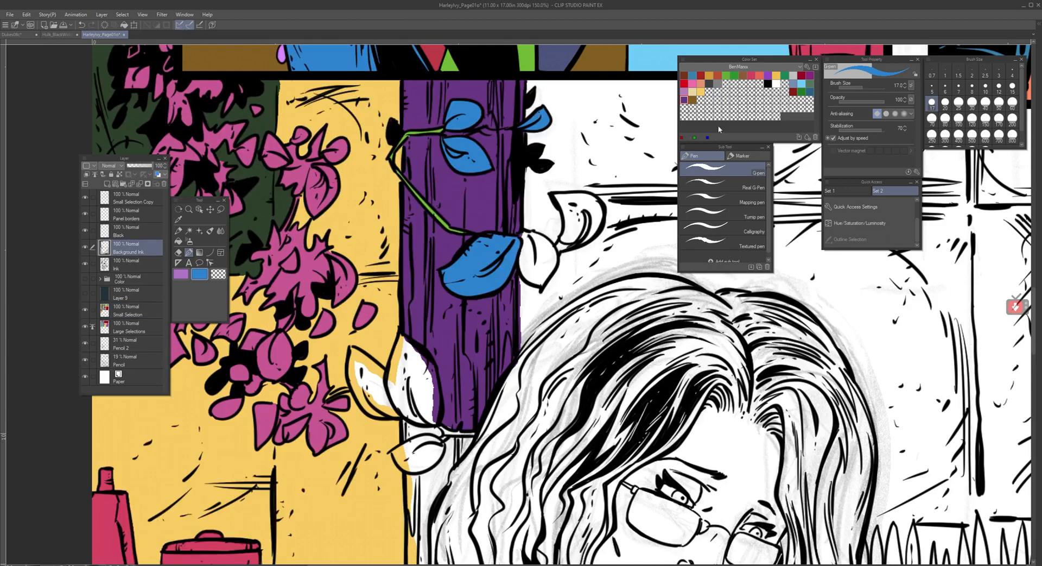
{"action": "left_click", "coordinate": [904, 114]}
{"action": "left_click", "coordinate": [221, 278]}
{"action": "key", "text": "bracketleft"}
{"action": "key", "text": "bracketleft"}
{"action": "key", "text": "bracketleft"}
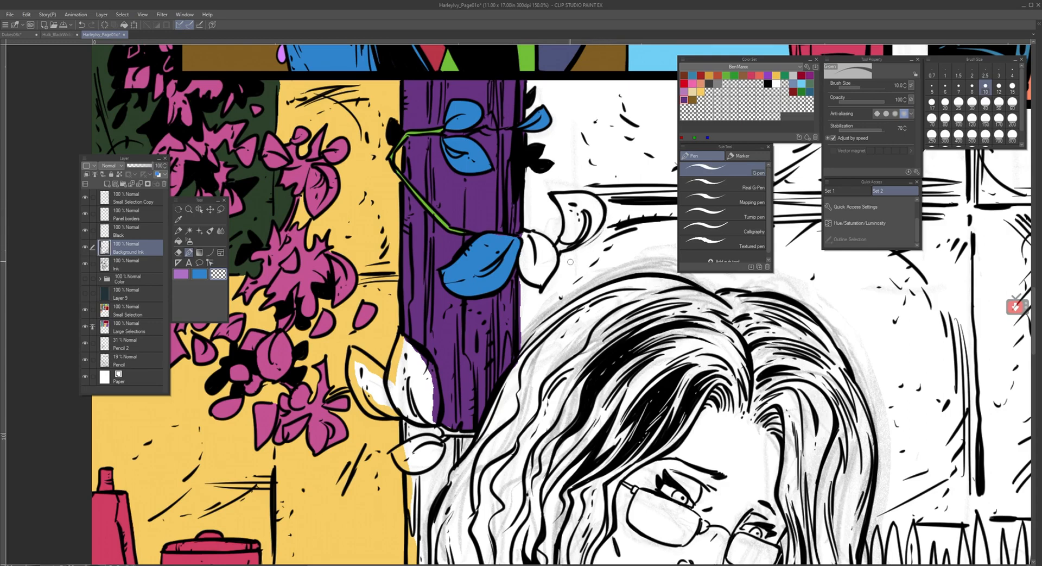
{"action": "key", "text": "ctrl+z"}
Step: Examine the linework around the flowers, shelf and post, and make Small Selection the active layer again
{"action": "left_click_drag", "start_coordinate": [407, 321], "coordinate": [450, 260]}
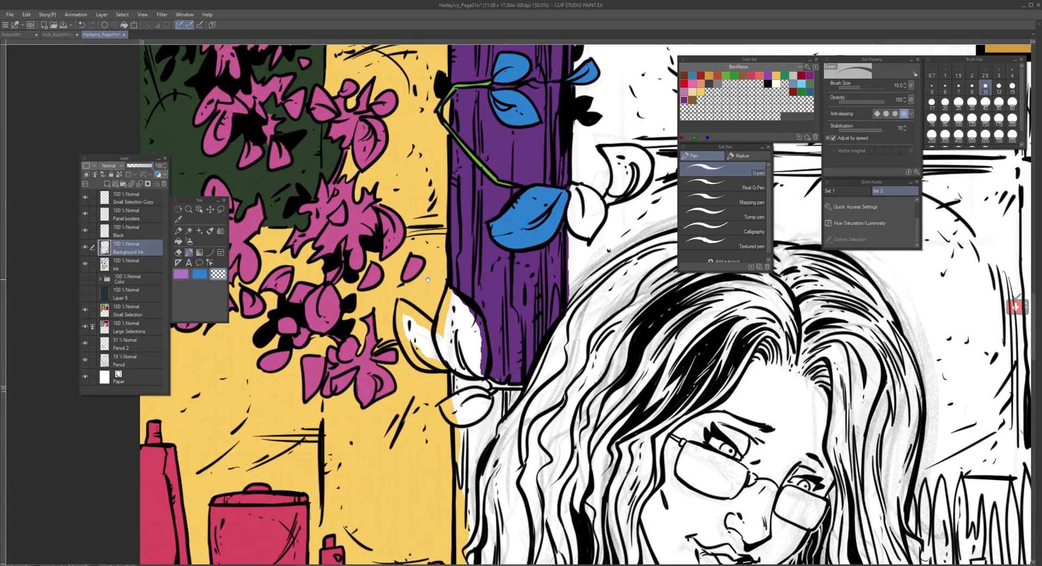
{"action": "left_click_drag", "start_coordinate": [403, 310], "coordinate": [487, 168]}
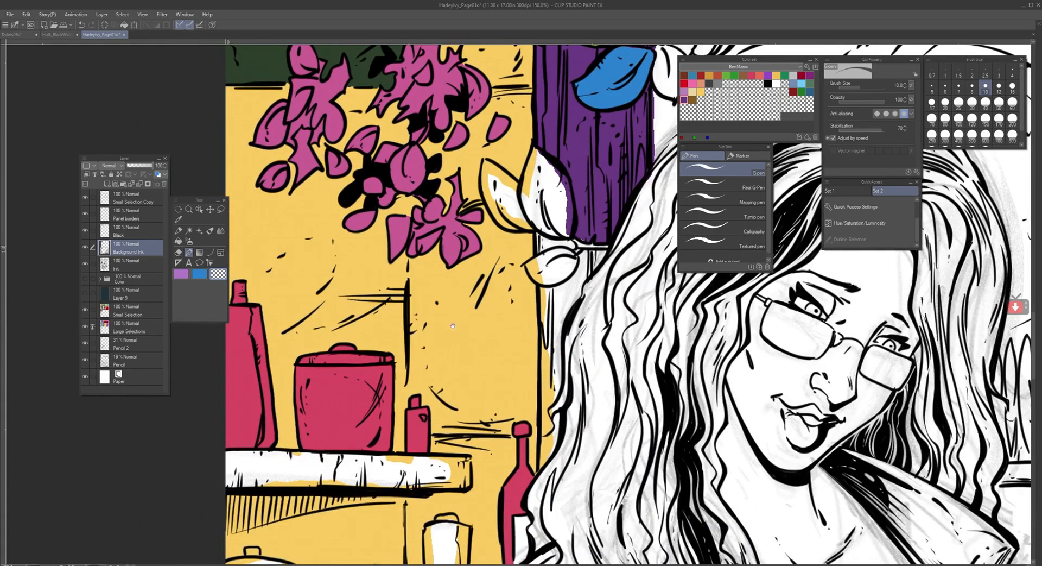
{"action": "left_click_drag", "start_coordinate": [452, 325], "coordinate": [463, 270]}
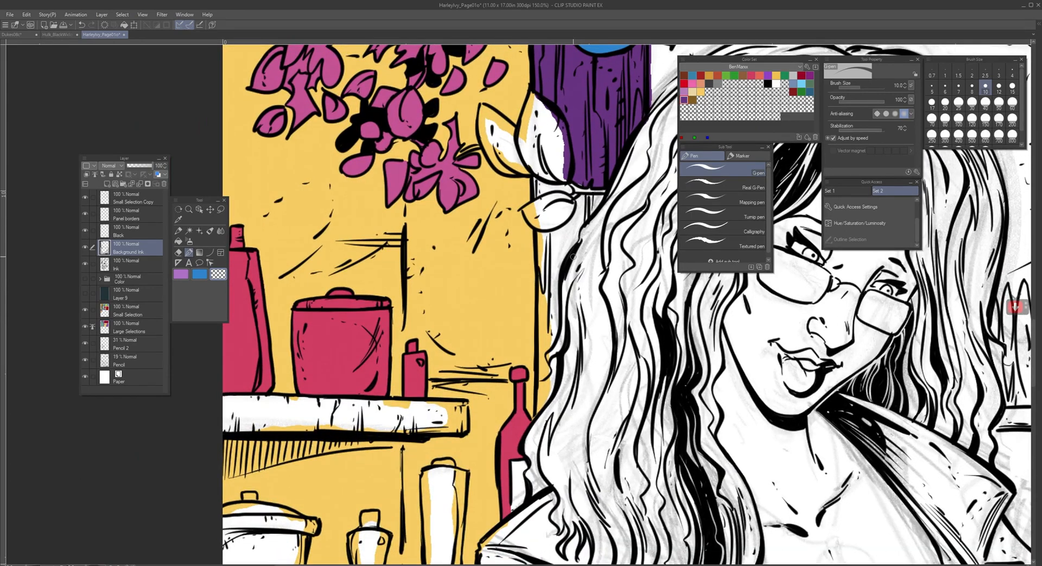
{"action": "left_click", "coordinate": [135, 270]}
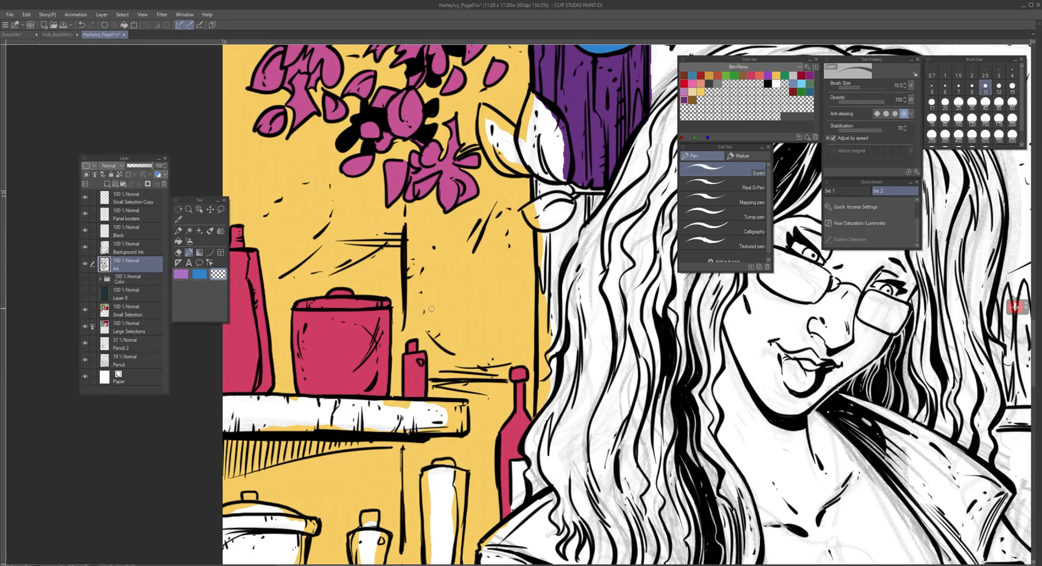
{"action": "left_click_drag", "start_coordinate": [390, 315], "coordinate": [395, 371]}
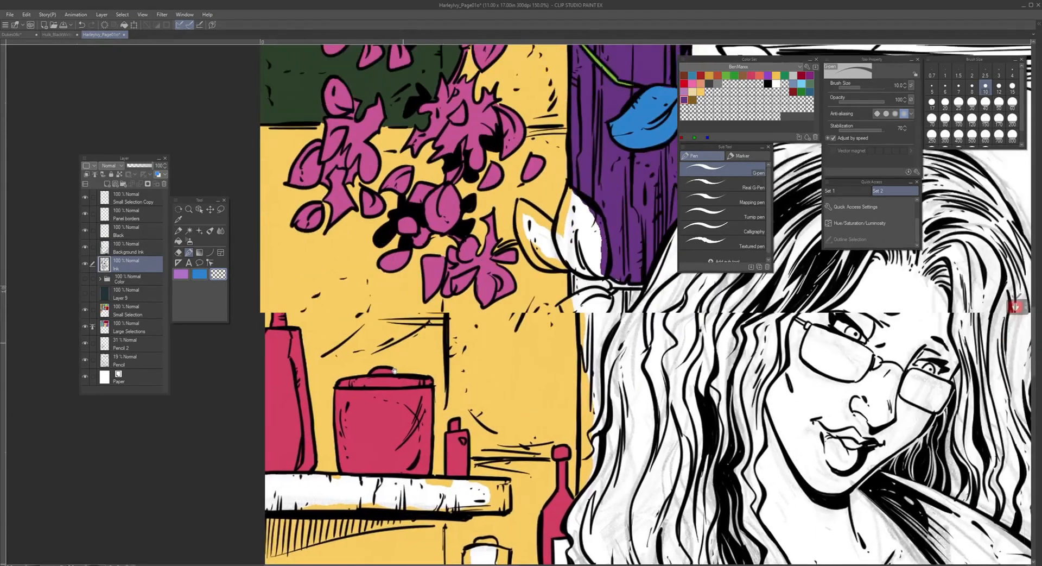
{"action": "left_click_drag", "start_coordinate": [410, 248], "coordinate": [368, 426]}
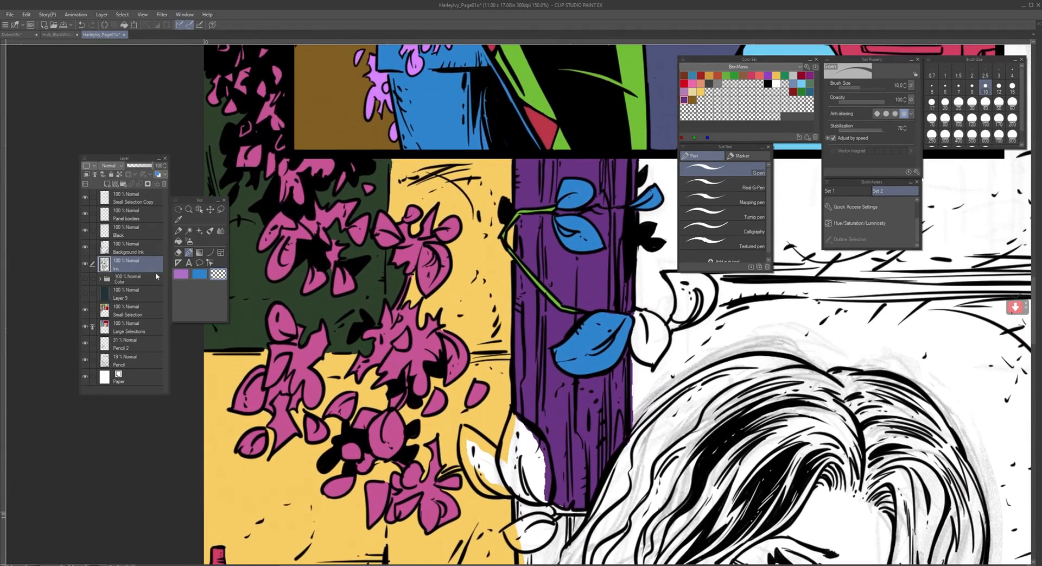
{"action": "left_click", "coordinate": [128, 310]}
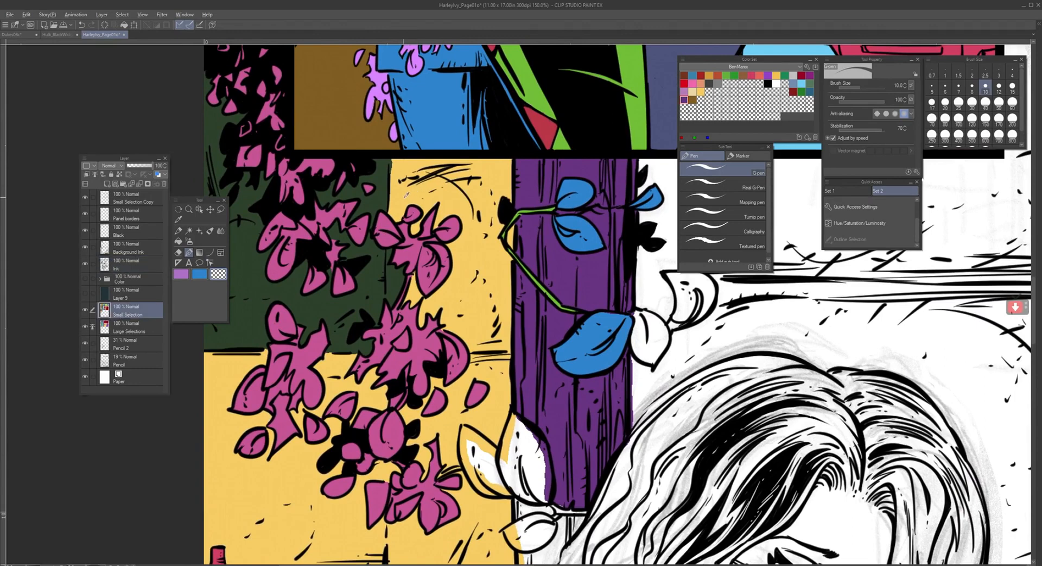
Step: Pick the wall yellow, set the G-pen to no anti-aliasing, and paint along the narrow strip between the wall and the woman's hair
{"action": "left_click", "coordinate": [422, 194], "text": "alt"}
{"action": "left_click", "coordinate": [878, 114]}
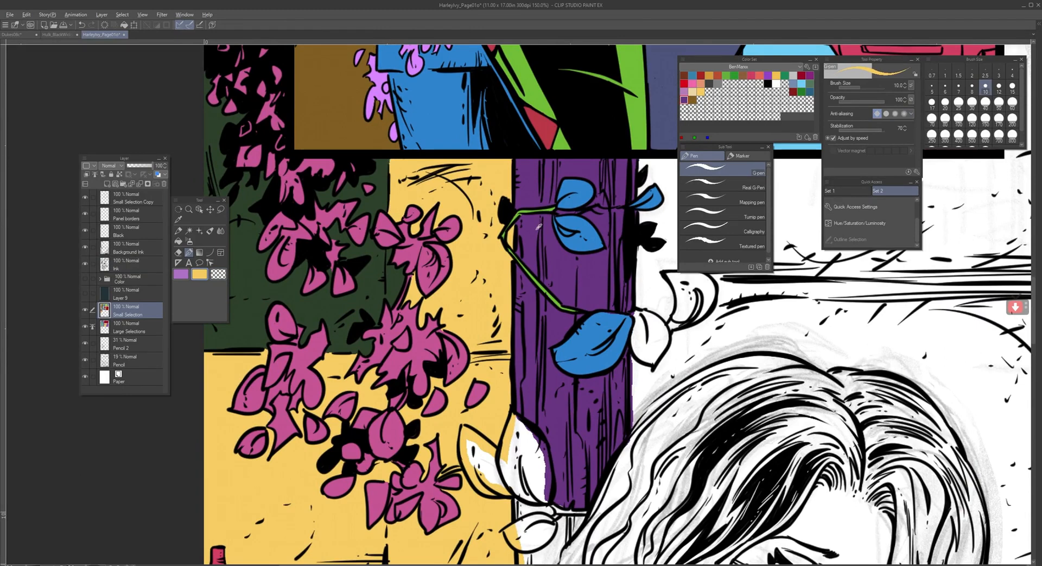
{"action": "key", "text": "alt"}
{"action": "scroll", "coordinate": [388, 325], "scroll_direction": "down", "scroll_amount": 10}
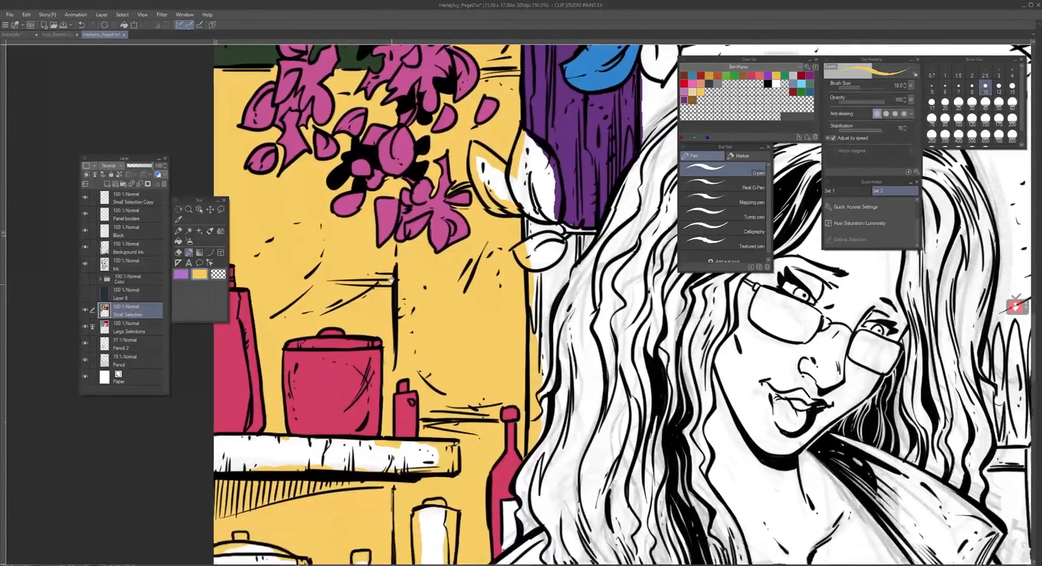
{"action": "left_click_drag", "start_coordinate": [391, 280], "coordinate": [370, 240]}
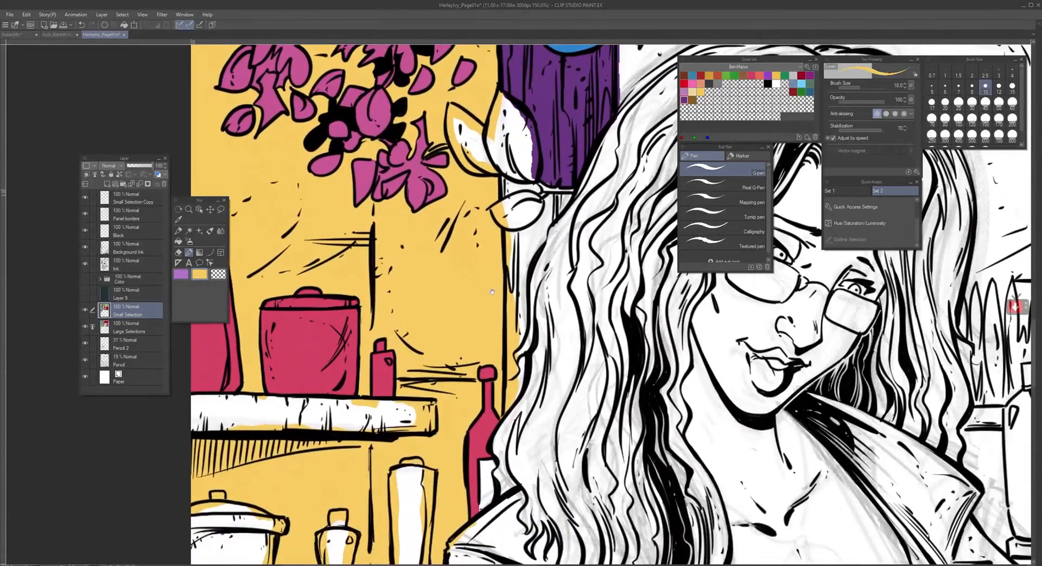
{"action": "mouse_move", "coordinate": [517, 296]}
{"action": "left_mouse_down"}
{"action": "mouse_move", "coordinate": [516, 336]}
{"action": "mouse_move", "coordinate": [519, 277]}
{"action": "mouse_move", "coordinate": [516, 346]}
{"action": "mouse_move", "coordinate": [521, 339]}
{"action": "mouse_move", "coordinate": [526, 355]}
{"action": "mouse_move", "coordinate": [512, 400]}
{"action": "left_mouse_up"}
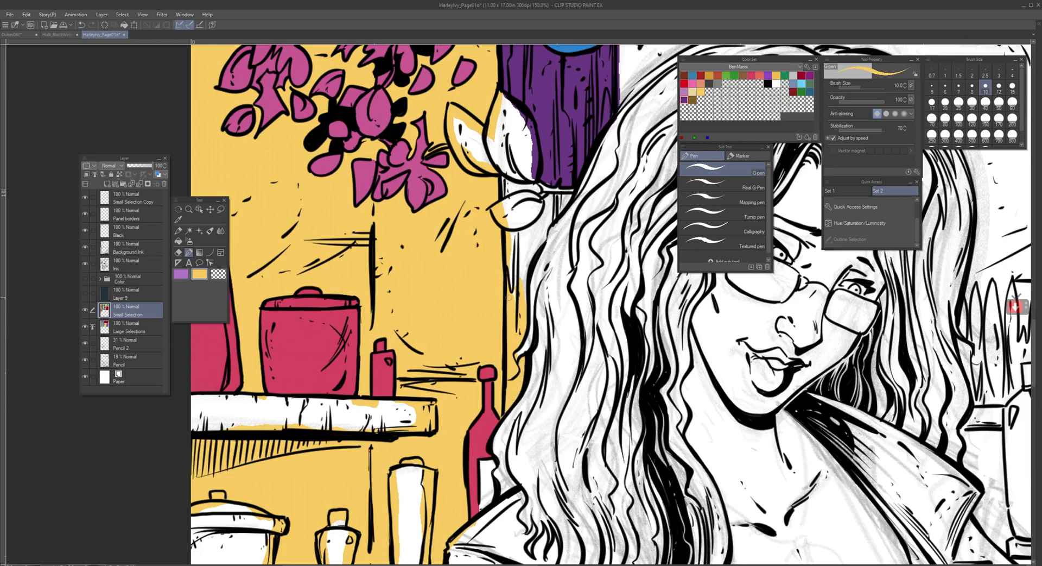
Step: Enlarge the G-pen to size 20 and fill the rest of the strip beside the hair, below the purple post, with the wall yellow
{"action": "key", "text": "bracketright"}
{"action": "key", "text": "bracketright"}
{"action": "key", "text": "bracketright"}
{"action": "key", "text": "bracketright"}
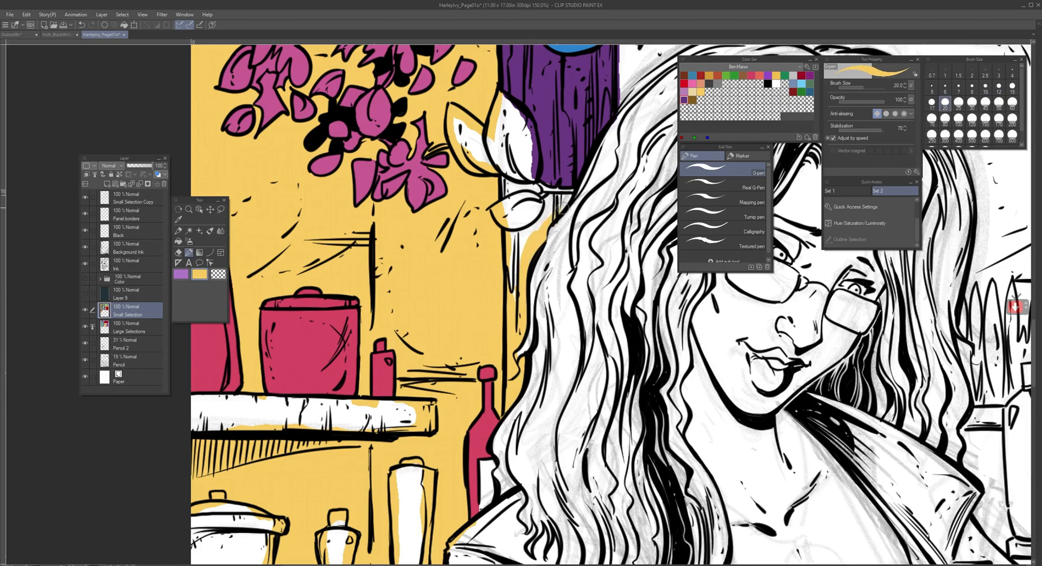
{"action": "mouse_move", "coordinate": [551, 199]}
{"action": "left_mouse_down"}
{"action": "mouse_move", "coordinate": [538, 230]}
{"action": "mouse_move", "coordinate": [554, 199]}
{"action": "mouse_move", "coordinate": [532, 232]}
{"action": "mouse_move", "coordinate": [541, 217]}
{"action": "mouse_move", "coordinate": [518, 237]}
{"action": "mouse_move", "coordinate": [503, 235]}
{"action": "mouse_move", "coordinate": [526, 229]}
{"action": "mouse_move", "coordinate": [515, 293]}
{"action": "left_mouse_up"}
{"action": "left_click_drag", "start_coordinate": [528, 218], "coordinate": [501, 276]}
{"action": "left_click", "coordinate": [522, 232], "text": "alt"}
{"action": "mouse_move", "coordinate": [520, 237]}
{"action": "left_mouse_down"}
{"action": "mouse_move", "coordinate": [512, 247]}
{"action": "mouse_move", "coordinate": [464, 245]}
{"action": "mouse_move", "coordinate": [501, 278]}
{"action": "mouse_move", "coordinate": [483, 283]}
{"action": "mouse_move", "coordinate": [516, 261]}
{"action": "mouse_move", "coordinate": [484, 280]}
{"action": "mouse_move", "coordinate": [464, 264]}
{"action": "mouse_move", "coordinate": [472, 282]}
{"action": "mouse_move", "coordinate": [510, 256]}
{"action": "mouse_move", "coordinate": [479, 267]}
{"action": "mouse_move", "coordinate": [495, 270]}
{"action": "left_mouse_up"}
{"action": "left_click", "coordinate": [463, 244], "text": "alt"}
Step: Paint the small leaf at the lower end of the post and the two large leaves above it with the vine-leaf blue
{"action": "left_click", "coordinate": [538, 100], "text": "alt"}
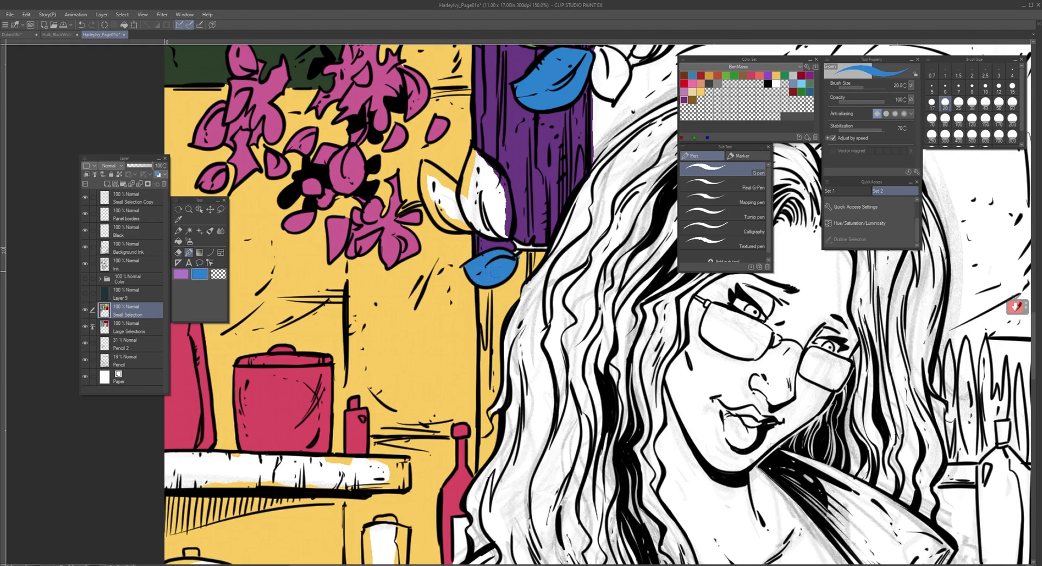
{"action": "left_click", "coordinate": [512, 287], "text": "alt"}
{"action": "left_click", "coordinate": [494, 268], "text": "alt"}
{"action": "mouse_move", "coordinate": [473, 145]}
{"action": "left_mouse_down"}
{"action": "mouse_move", "coordinate": [462, 184]}
{"action": "mouse_move", "coordinate": [474, 222]}
{"action": "mouse_move", "coordinate": [497, 241]}
{"action": "left_mouse_up"}
{"action": "mouse_move", "coordinate": [467, 220]}
{"action": "left_mouse_down"}
{"action": "mouse_move", "coordinate": [459, 188]}
{"action": "mouse_move", "coordinate": [477, 146]}
{"action": "mouse_move", "coordinate": [505, 192]}
{"action": "mouse_move", "coordinate": [509, 234]}
{"action": "left_mouse_up"}
{"action": "mouse_move", "coordinate": [501, 174]}
{"action": "left_mouse_down"}
{"action": "mouse_move", "coordinate": [503, 239]}
{"action": "mouse_move", "coordinate": [482, 173]}
{"action": "mouse_move", "coordinate": [497, 227]}
{"action": "mouse_move", "coordinate": [475, 172]}
{"action": "mouse_move", "coordinate": [492, 228]}
{"action": "mouse_move", "coordinate": [478, 195]}
{"action": "mouse_move", "coordinate": [427, 164]}
{"action": "mouse_move", "coordinate": [442, 228]}
{"action": "mouse_move", "coordinate": [422, 182]}
{"action": "mouse_move", "coordinate": [433, 183]}
{"action": "mouse_move", "coordinate": [449, 222]}
{"action": "mouse_move", "coordinate": [438, 177]}
{"action": "mouse_move", "coordinate": [453, 196]}
{"action": "mouse_move", "coordinate": [451, 222]}
{"action": "mouse_move", "coordinate": [442, 210]}
{"action": "left_mouse_up"}
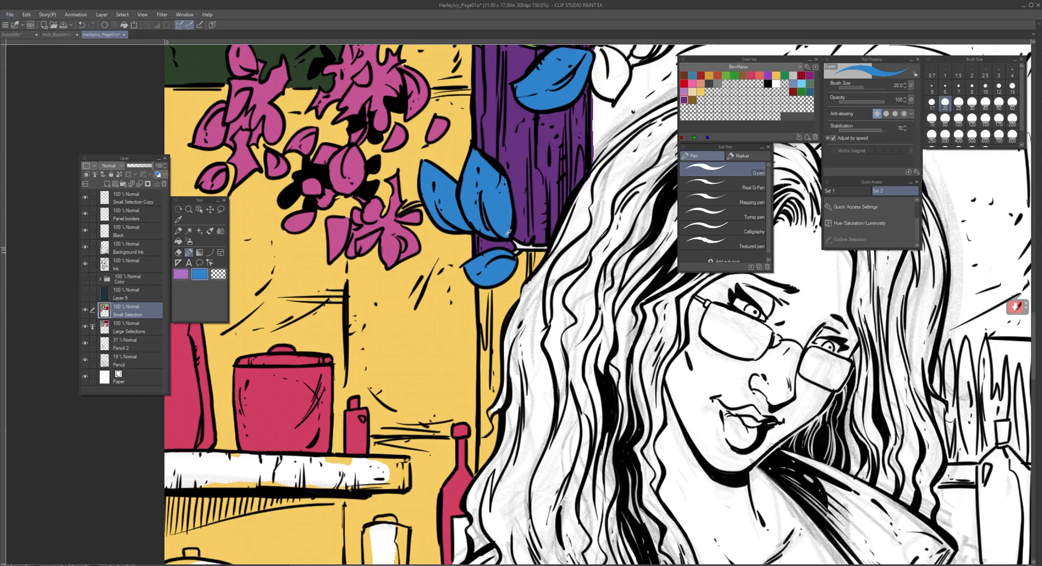
Step: Extend the post's purple over its narrow lower part between the wall and the woman's hair
{"action": "left_click", "coordinate": [524, 223], "text": "alt"}
{"action": "mouse_move", "coordinate": [520, 255]}
{"action": "left_mouse_down"}
{"action": "mouse_move", "coordinate": [541, 254]}
{"action": "mouse_move", "coordinate": [503, 317]}
{"action": "mouse_move", "coordinate": [529, 257]}
{"action": "mouse_move", "coordinate": [496, 296]}
{"action": "mouse_move", "coordinate": [512, 279]}
{"action": "mouse_move", "coordinate": [481, 293]}
{"action": "mouse_move", "coordinate": [483, 356]}
{"action": "mouse_move", "coordinate": [484, 302]}
{"action": "mouse_move", "coordinate": [509, 292]}
{"action": "mouse_move", "coordinate": [491, 312]}
{"action": "mouse_move", "coordinate": [498, 303]}
{"action": "mouse_move", "coordinate": [484, 417]}
{"action": "mouse_move", "coordinate": [483, 381]}
{"action": "mouse_move", "coordinate": [498, 391]}
{"action": "mouse_move", "coordinate": [495, 413]}
{"action": "mouse_move", "coordinate": [483, 386]}
{"action": "mouse_move", "coordinate": [512, 308]}
{"action": "mouse_move", "coordinate": [495, 316]}
{"action": "mouse_move", "coordinate": [503, 354]}
{"action": "mouse_move", "coordinate": [510, 333]}
{"action": "mouse_move", "coordinate": [492, 387]}
{"action": "left_mouse_up"}
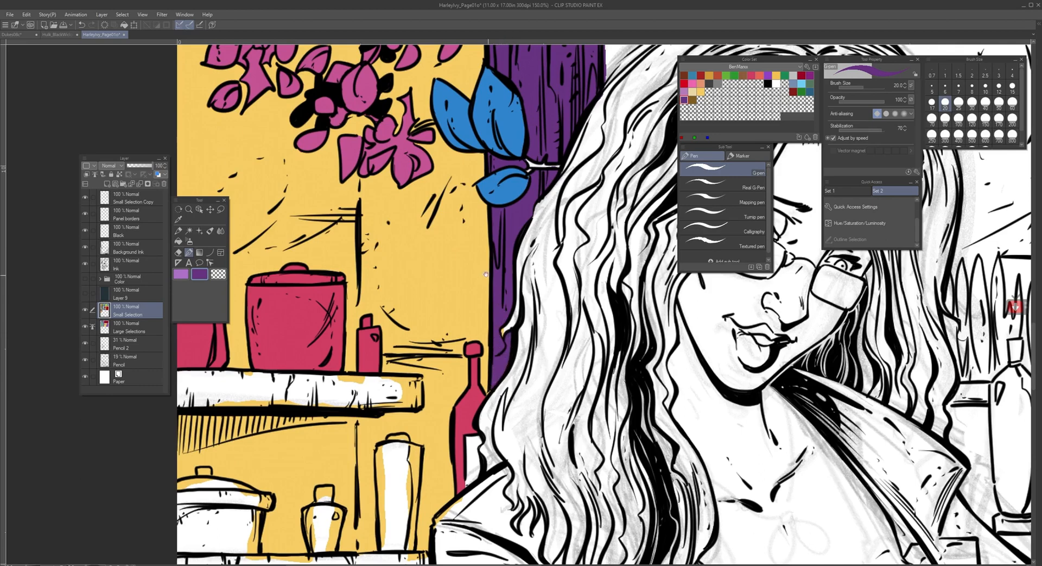
{"action": "mouse_move", "coordinate": [487, 274]}
{"action": "left_mouse_down"}
{"action": "mouse_move", "coordinate": [470, 408]}
{"action": "mouse_move", "coordinate": [478, 506]}
{"action": "left_mouse_up"}
Step: Paint the short stem between the lower leaves and the woman's hair with the bright green of the upper vine
{"action": "left_click", "coordinate": [334, 176], "text": "alt"}
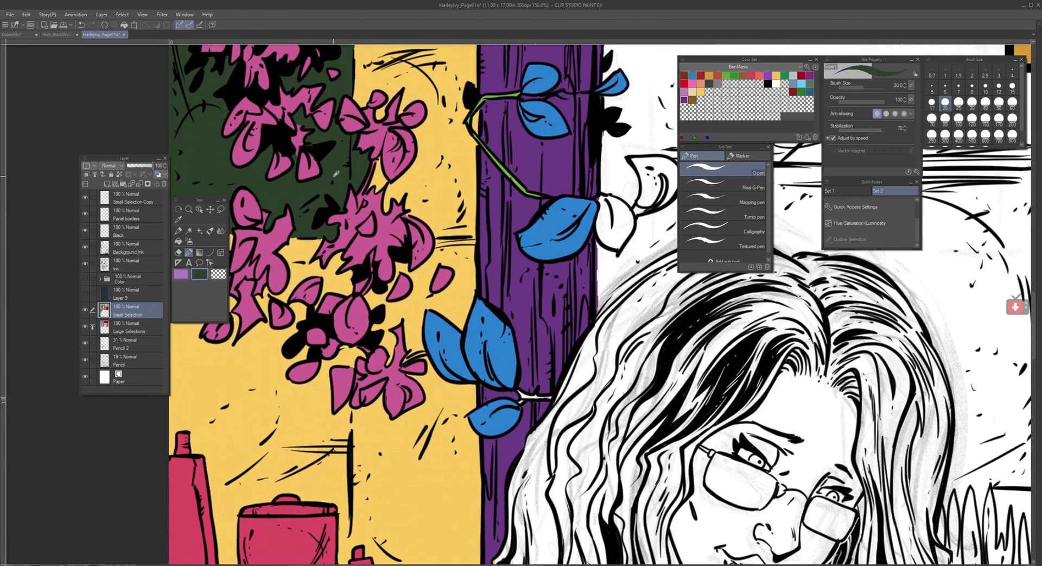
{"action": "mouse_move", "coordinate": [528, 401]}
{"action": "left_mouse_down"}
{"action": "mouse_move", "coordinate": [549, 395]}
{"action": "mouse_move", "coordinate": [530, 397]}
{"action": "left_mouse_up"}
{"action": "left_click_drag", "start_coordinate": [444, 276], "coordinate": [466, 546]}
{"action": "left_click", "coordinate": [509, 239], "text": "alt"}
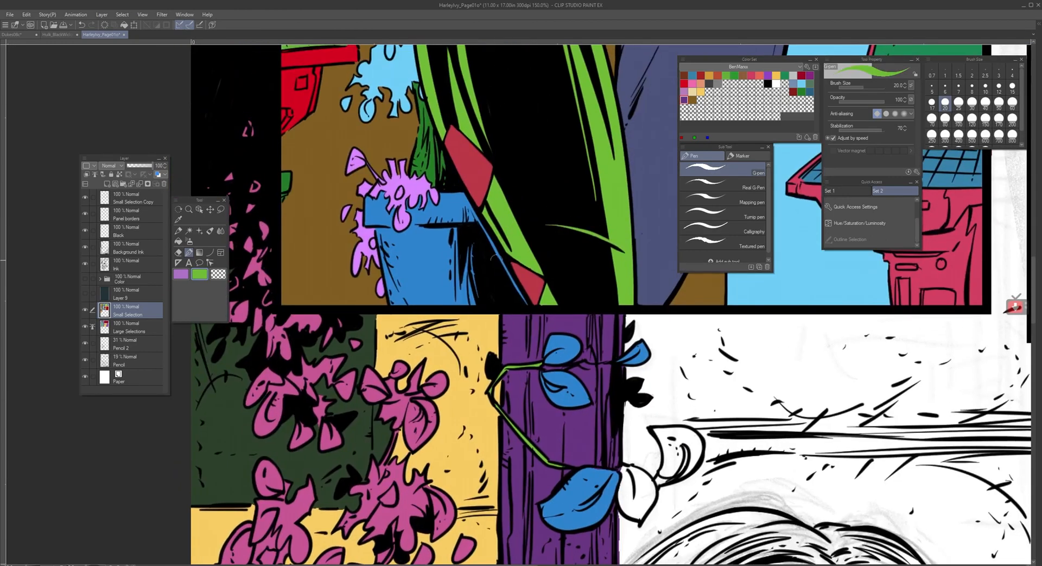
{"action": "left_click_drag", "start_coordinate": [440, 326], "coordinate": [407, 94]}
{"action": "mouse_move", "coordinate": [540, 435]}
{"action": "left_mouse_down"}
{"action": "mouse_move", "coordinate": [510, 440]}
{"action": "mouse_move", "coordinate": [516, 429]}
{"action": "left_mouse_up"}
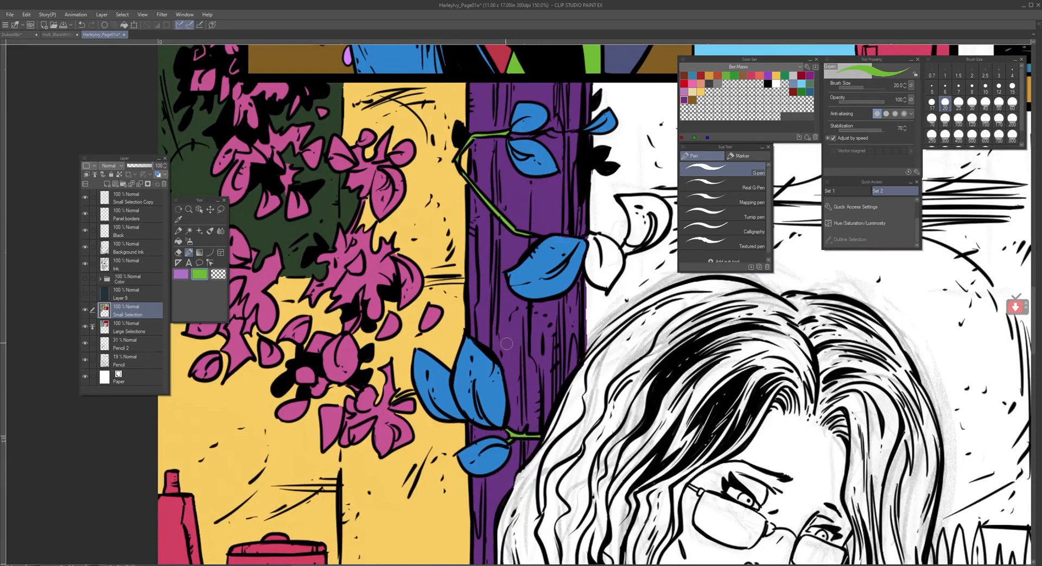
{"action": "left_click_drag", "start_coordinate": [447, 257], "coordinate": [373, 357]}
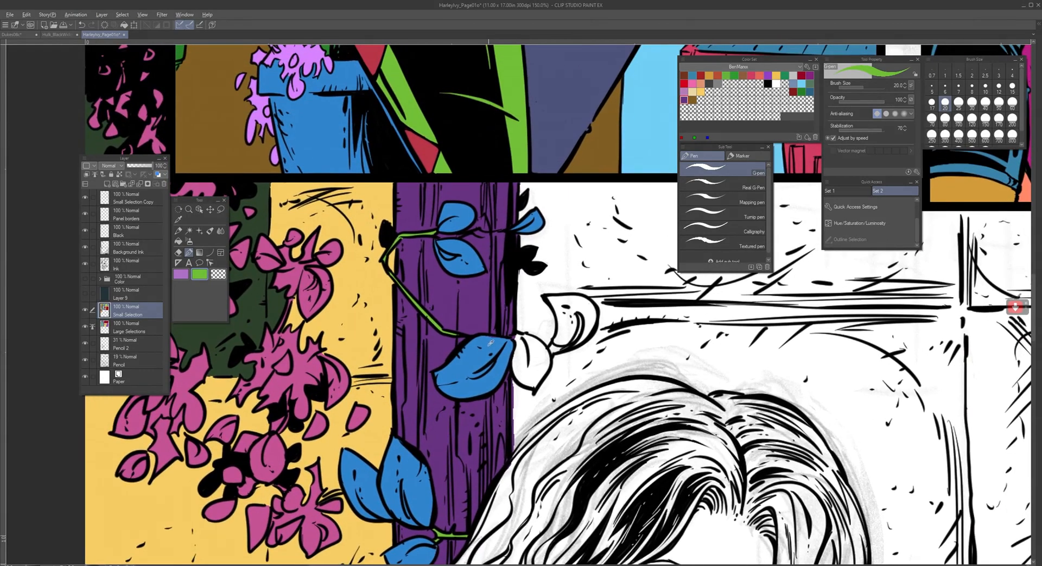
{"action": "left_click", "coordinate": [491, 342], "text": "alt"}
{"action": "left_click_drag", "start_coordinate": [402, 323], "coordinate": [493, 263]}
{"action": "mouse_move", "coordinate": [367, 335]}
{"action": "left_mouse_down"}
{"action": "mouse_move", "coordinate": [427, 331]}
{"action": "mouse_move", "coordinate": [437, 318]}
{"action": "mouse_move", "coordinate": [456, 213]}
{"action": "left_mouse_up"}
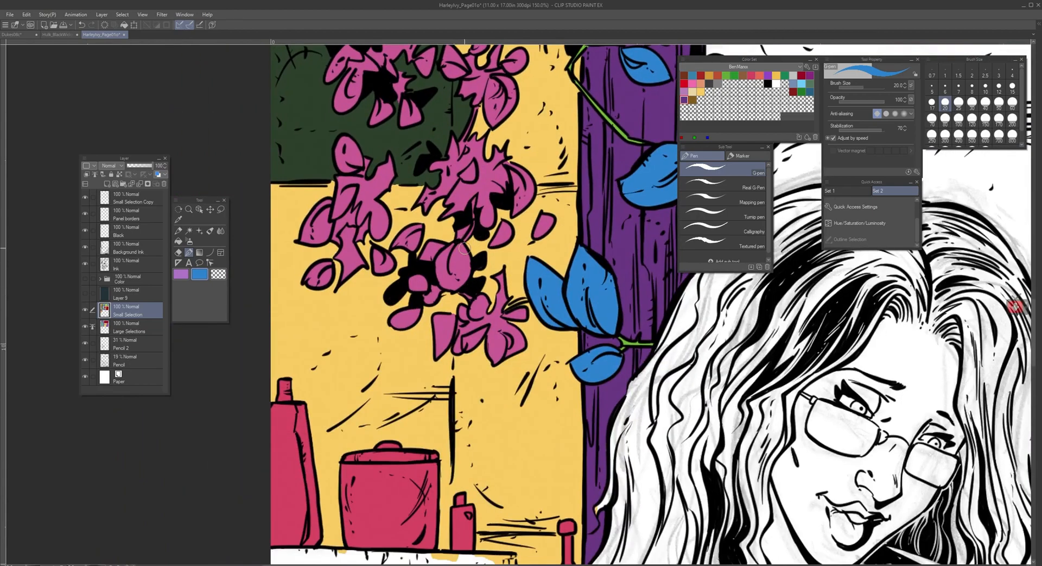
Step: Try selecting the upper and lower parts of the purple post with Auto select, referring to the editing layer only, and clear the selection
{"action": "scroll", "coordinate": [464, 248], "scroll_direction": "down", "scroll_amount": 4}
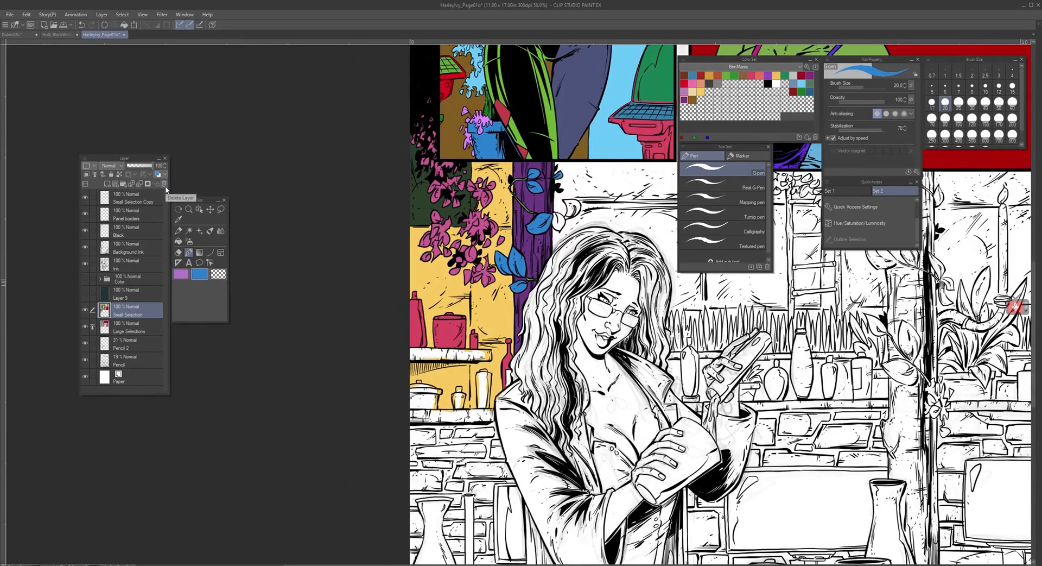
{"action": "left_click", "coordinate": [189, 232]}
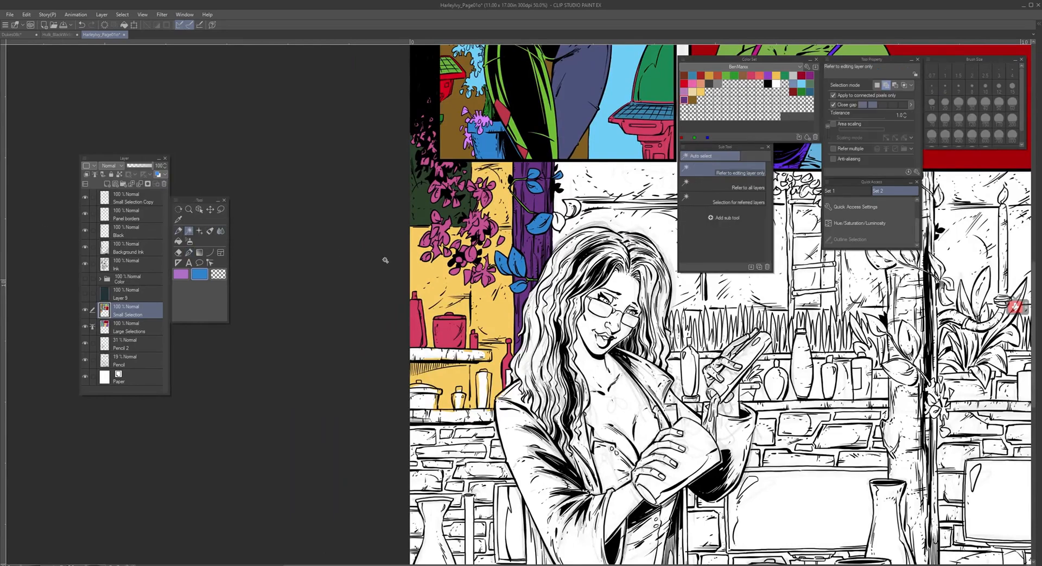
{"action": "scroll", "coordinate": [534, 248], "scroll_direction": "down", "scroll_amount": 3}
{"action": "left_click_drag", "start_coordinate": [533, 256], "coordinate": [423, 316]}
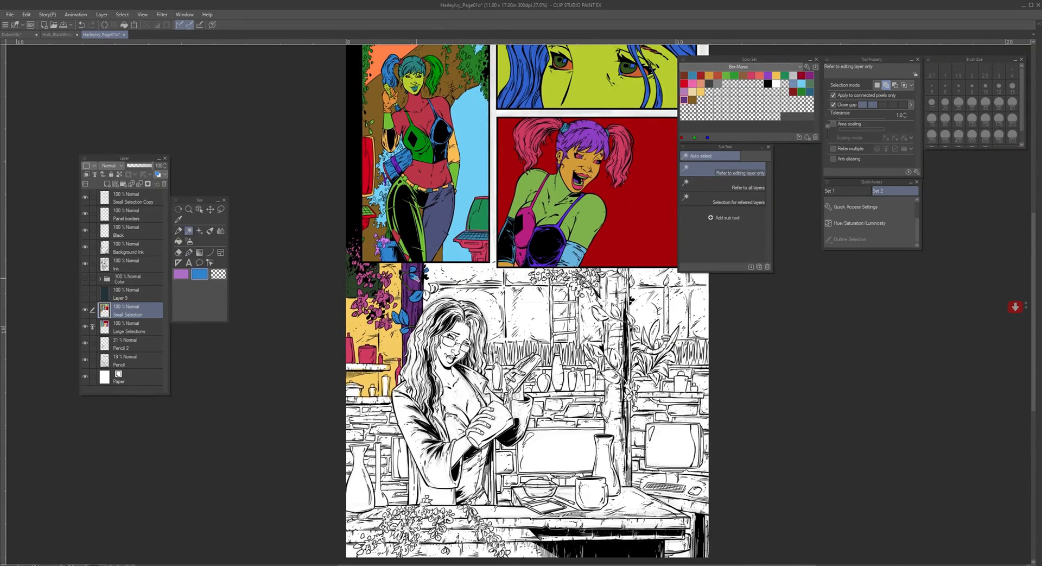
{"action": "scroll", "coordinate": [426, 260], "scroll_direction": "down", "scroll_amount": 1}
{"action": "left_click_drag", "start_coordinate": [426, 261], "coordinate": [391, 315]}
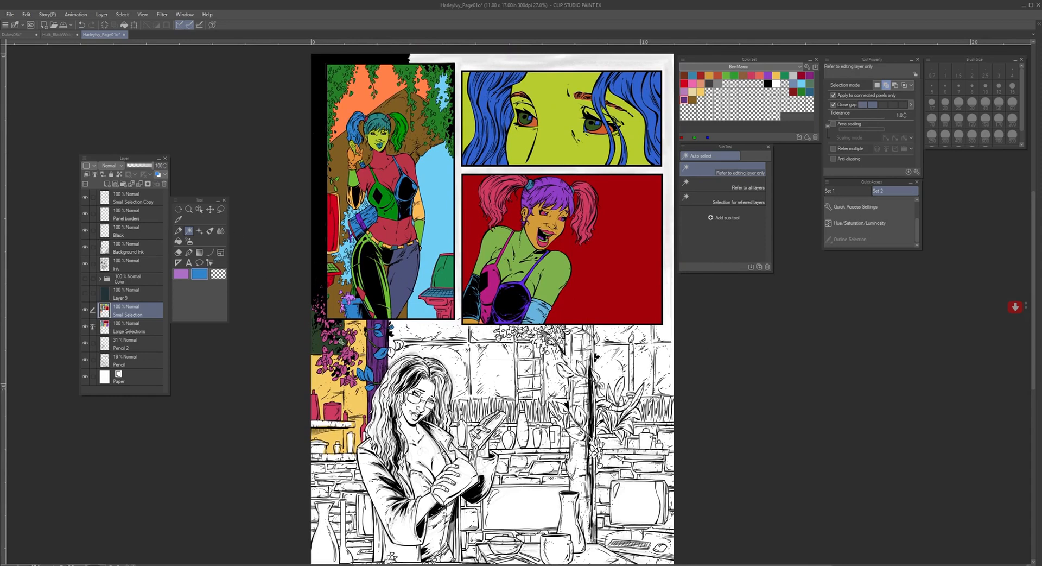
{"action": "left_click", "coordinate": [380, 367]}
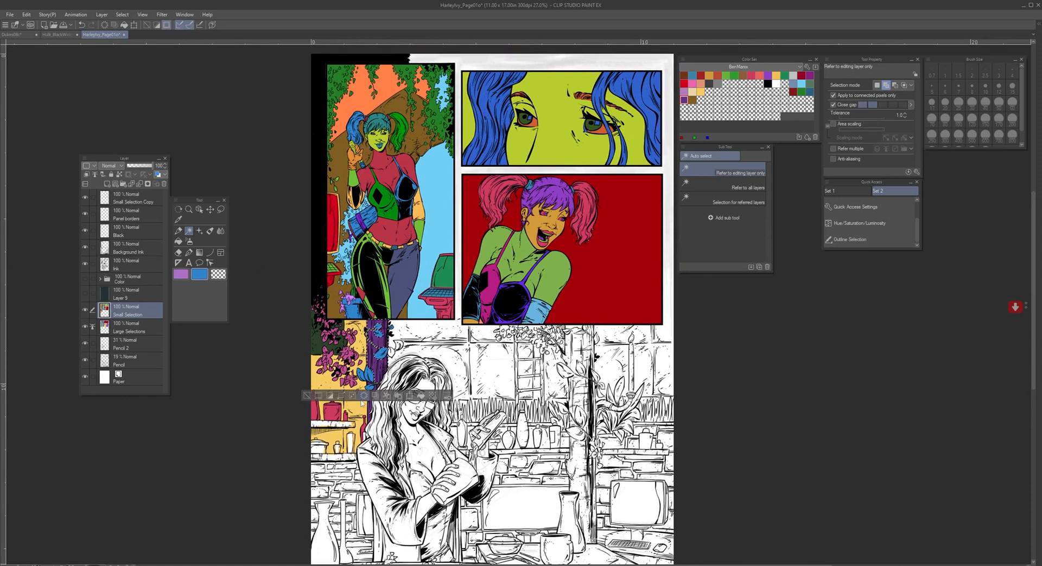
{"action": "left_click", "coordinate": [369, 418]}
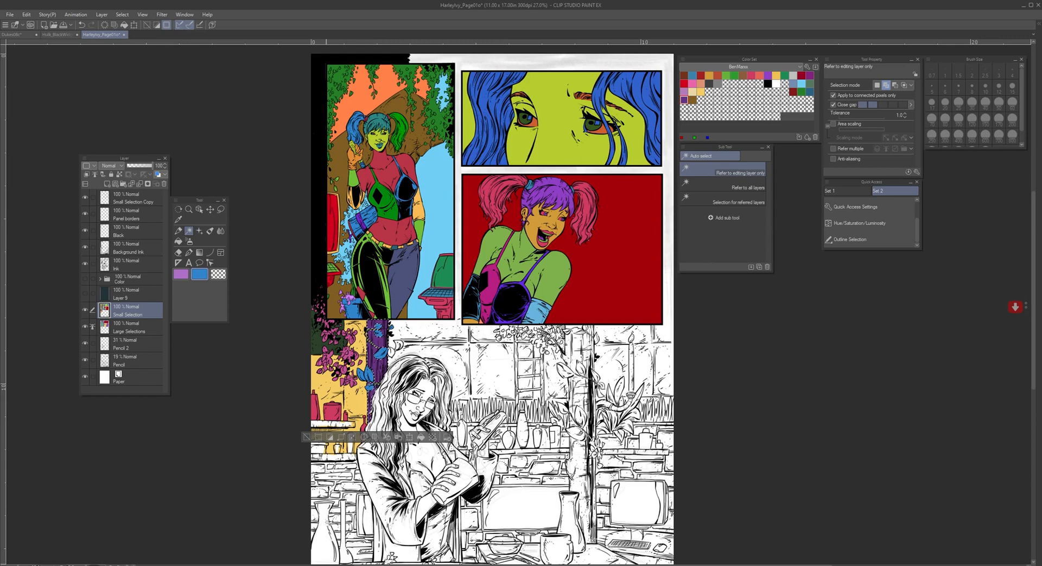
{"action": "left_click", "coordinate": [307, 436]}
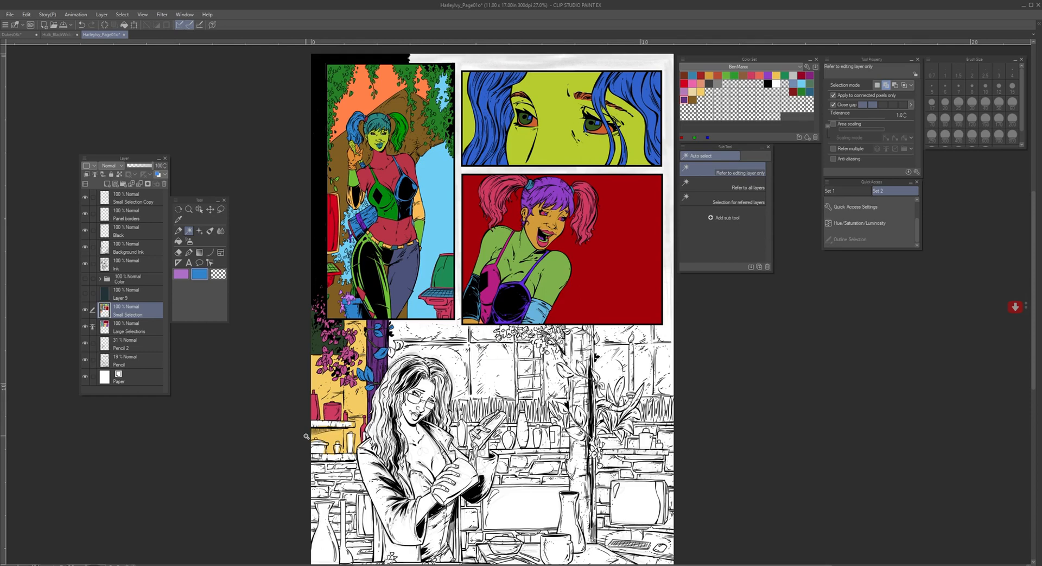
{"action": "left_click_drag", "start_coordinate": [380, 433], "coordinate": [370, 337]}
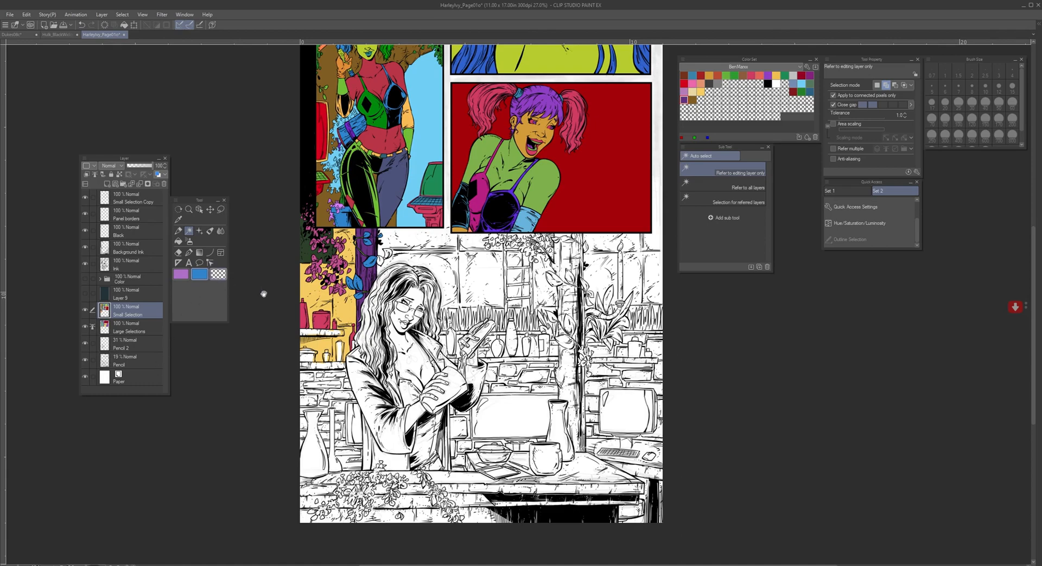
{"action": "scroll", "coordinate": [263, 291], "scroll_direction": "up", "scroll_amount": 4}
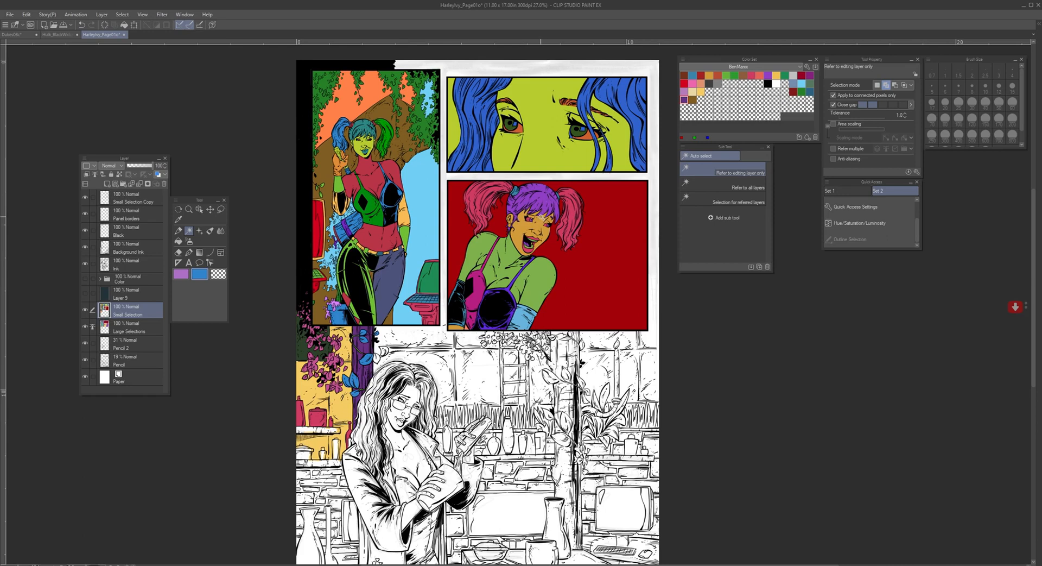
{"action": "left_click", "coordinate": [526, 238]}
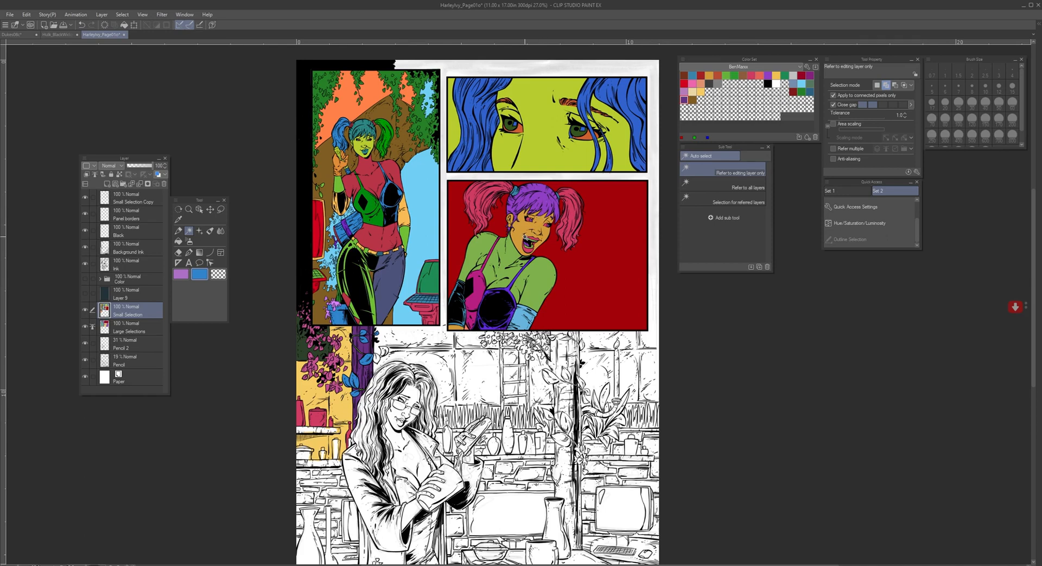